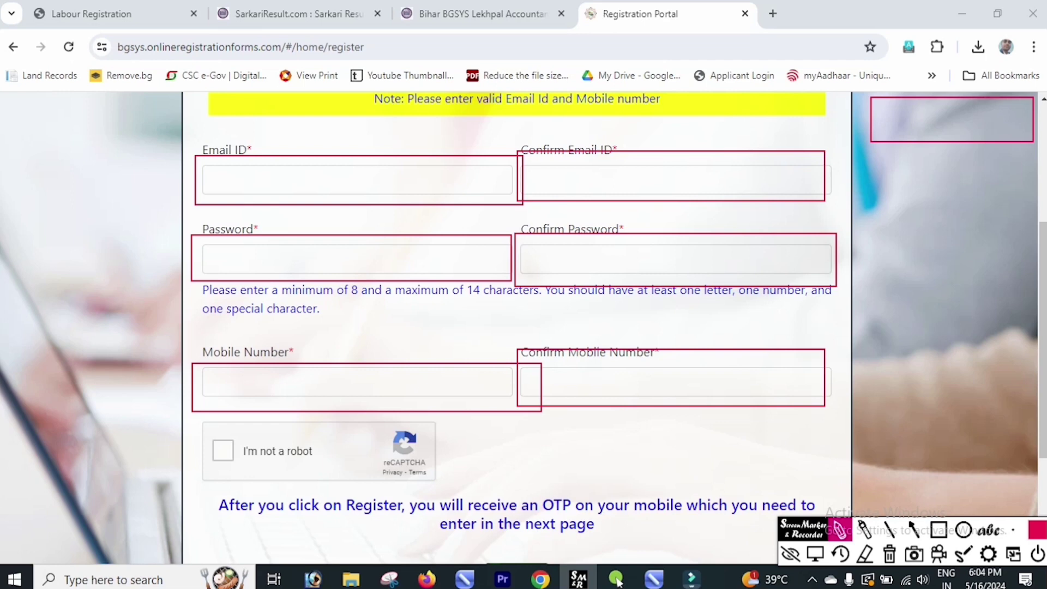
mouse_move(404, 256)
left_mouse_down()
mouse_move(417, 319)
mouse_move(463, 289)
mouse_move(462, 266)
left_mouse_up()
mouse_move(466, 228)
left_mouse_down()
mouse_move(494, 255)
mouse_move(487, 282)
left_mouse_up()
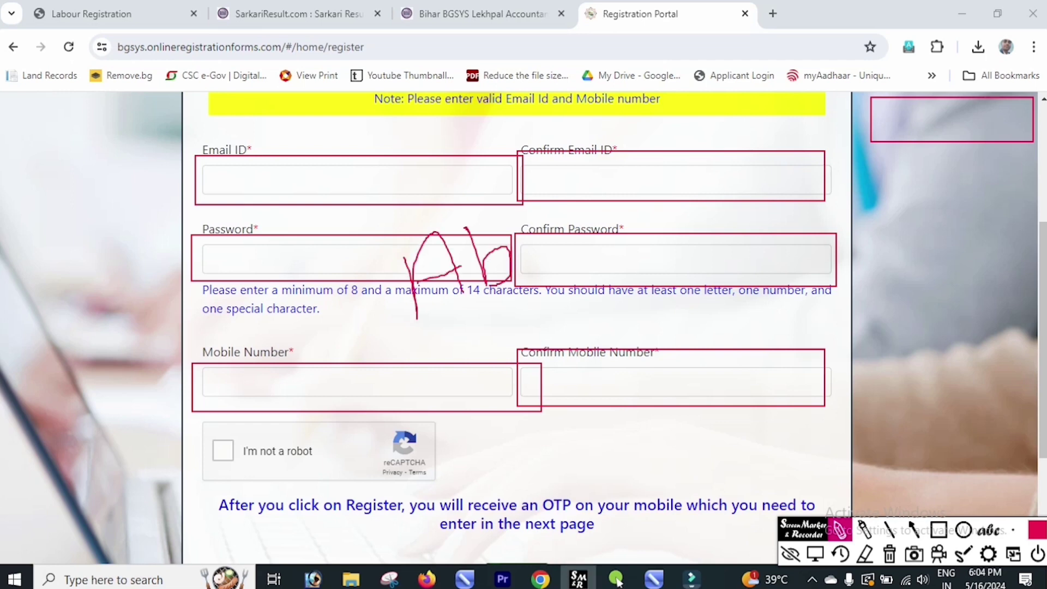
mouse_move(534, 230)
left_mouse_down()
mouse_move(534, 270)
mouse_move(582, 250)
left_mouse_up()
left_click_drag(604, 184, 610, 218)
left_click_drag(665, 166, 690, 235)
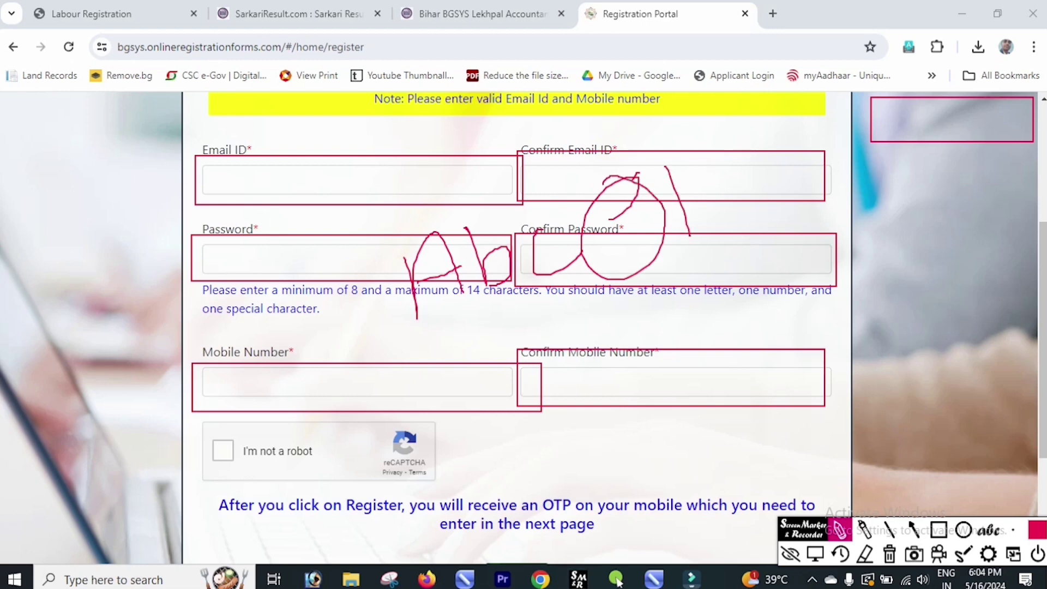
left_click(693, 175)
left_click_drag(691, 175, 776, 221)
mouse_move(756, 169)
left_mouse_down()
mouse_move(809, 198)
mouse_move(801, 208)
left_mouse_up()
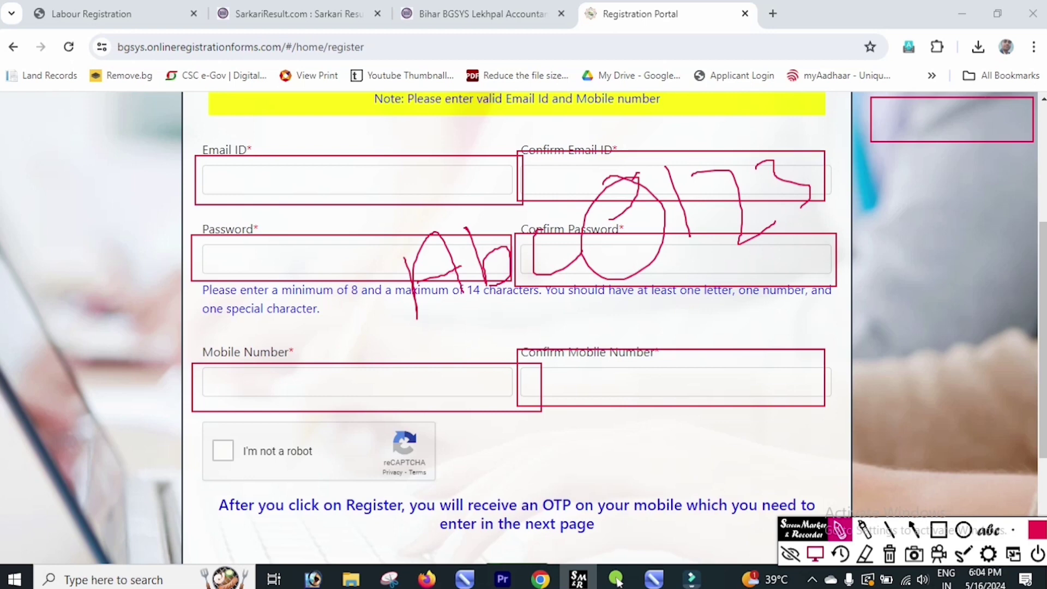
left_click(815, 553)
Step: Clear the red annotations and tick the reCAPTCHA 'not a robot' box
left_click(889, 553)
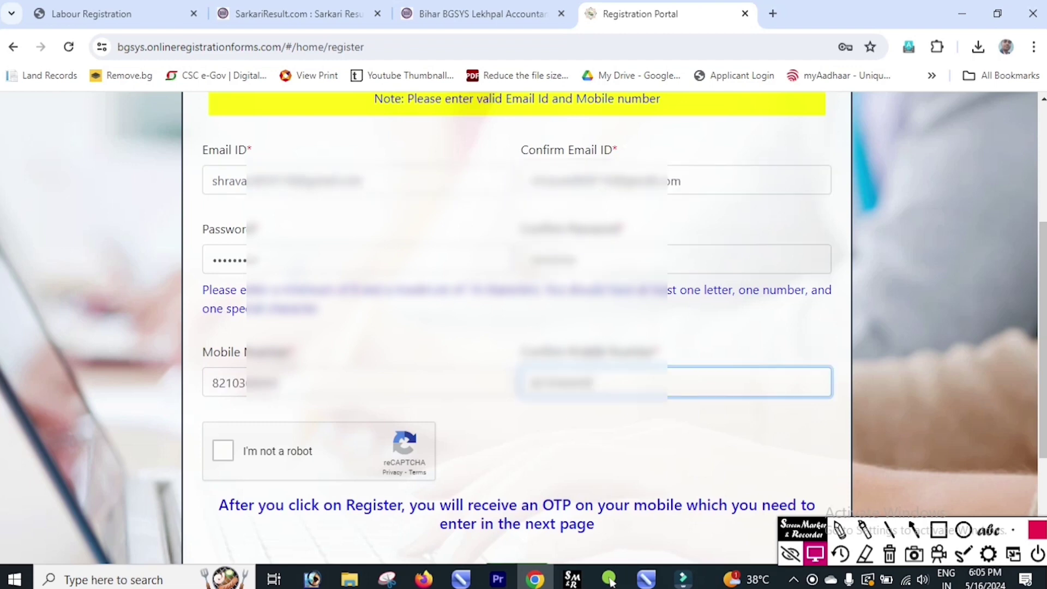
scroll(517, 328, "down", 1)
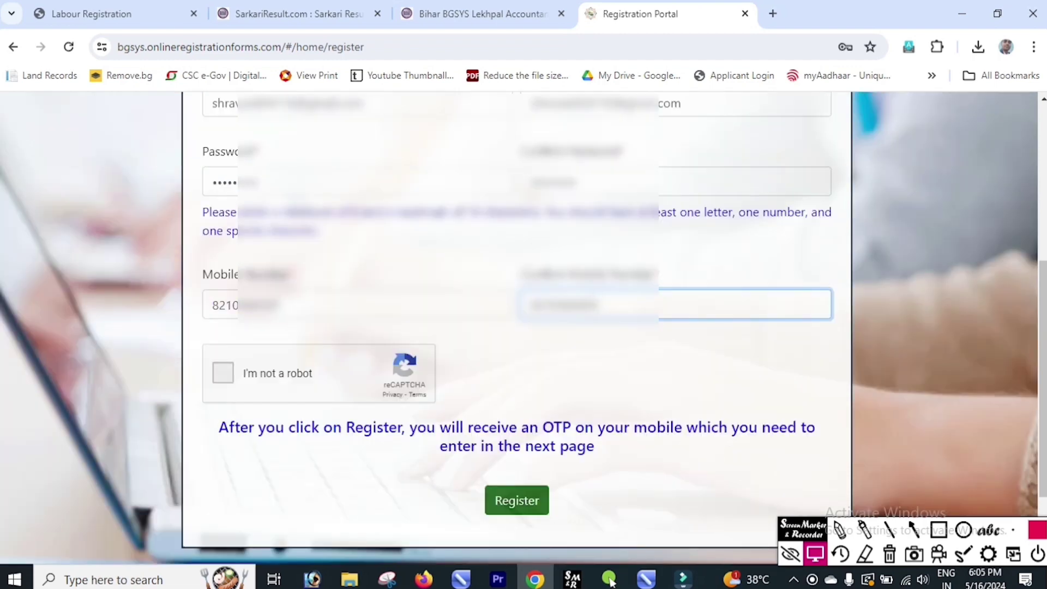
key("Tab")
key("space")
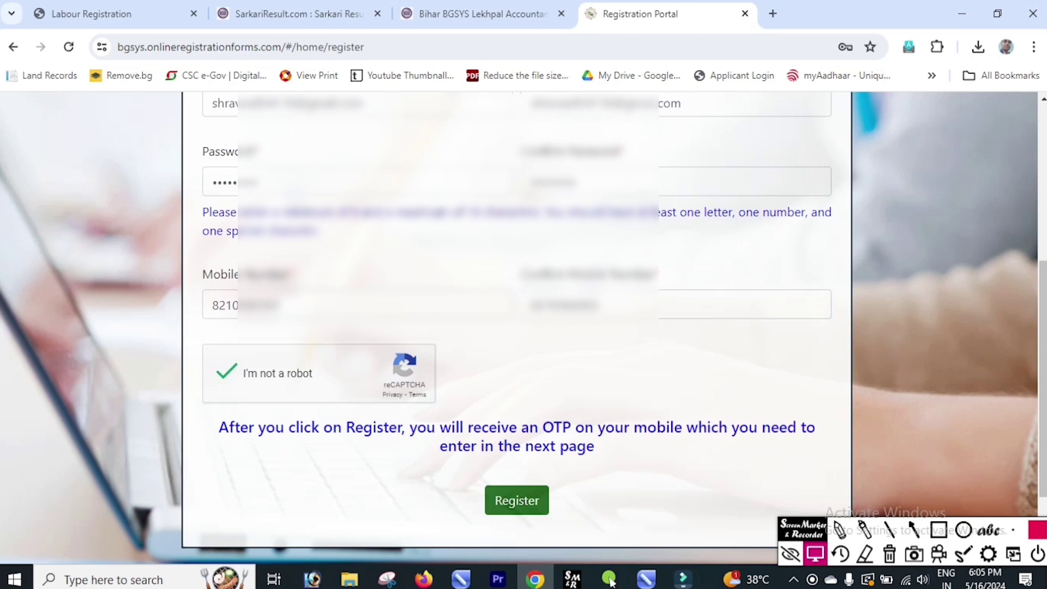
Step: Submit the registration to receive an OTP and move to the OTP field
key("Tab")
key("Return")
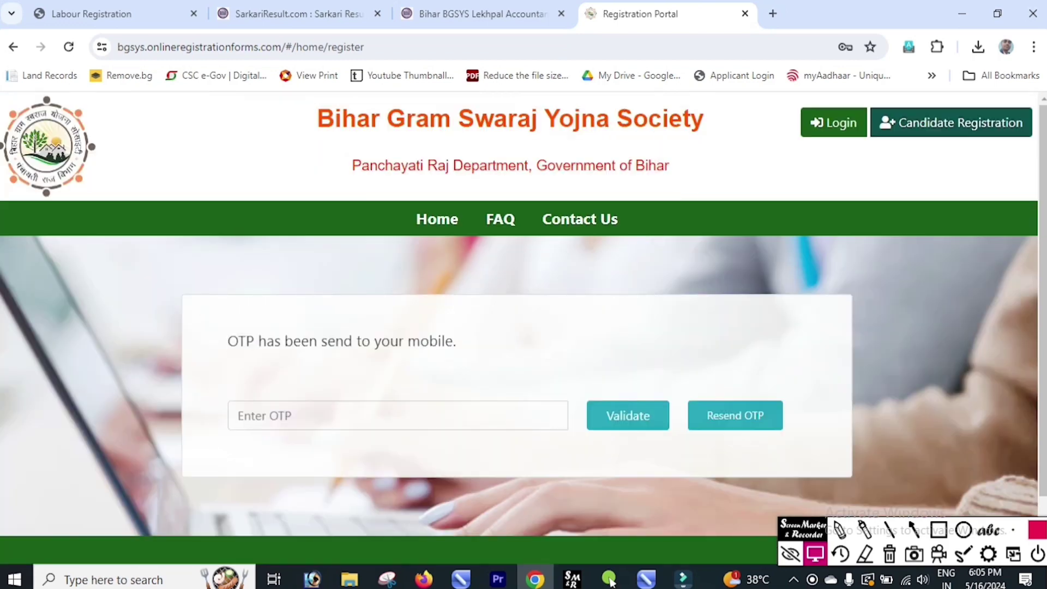
key("Tab")
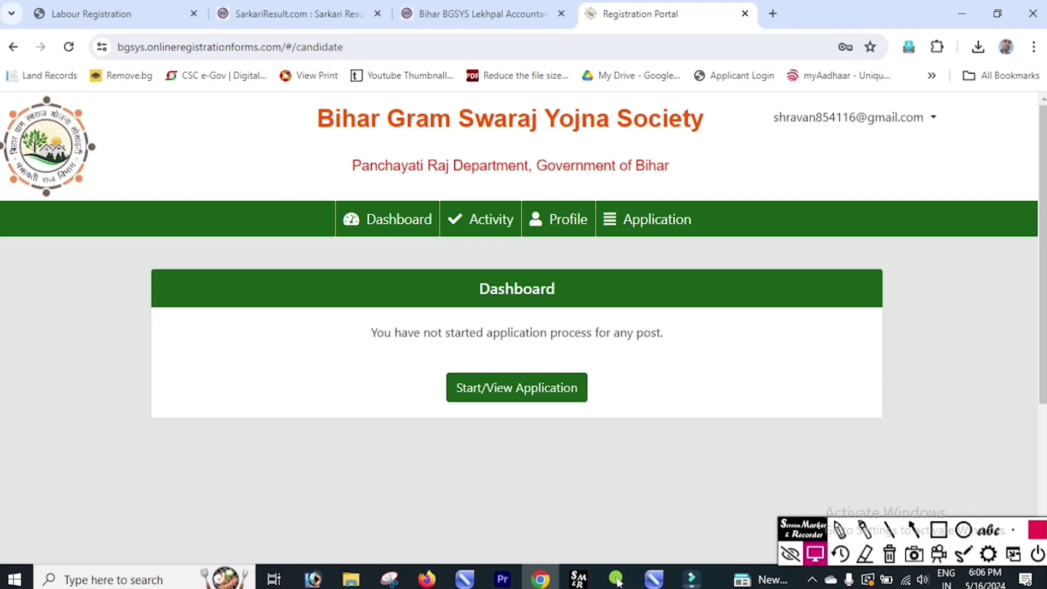
Step: Open the Application instructions, tick 'I confirm that I have read the instructions', and continue
left_click(517, 388)
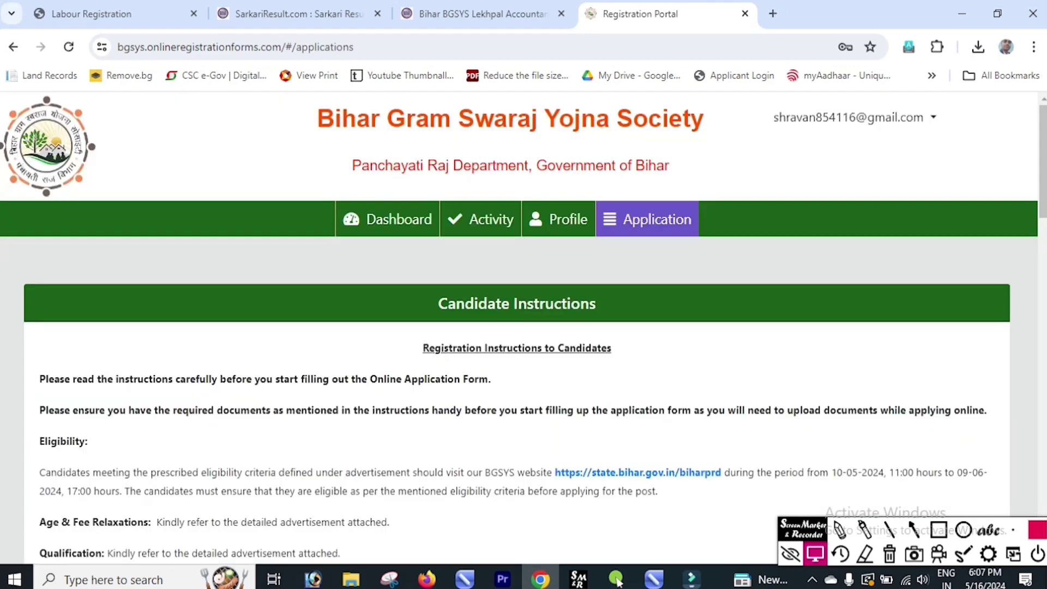
scroll(523, 327, "down", 4)
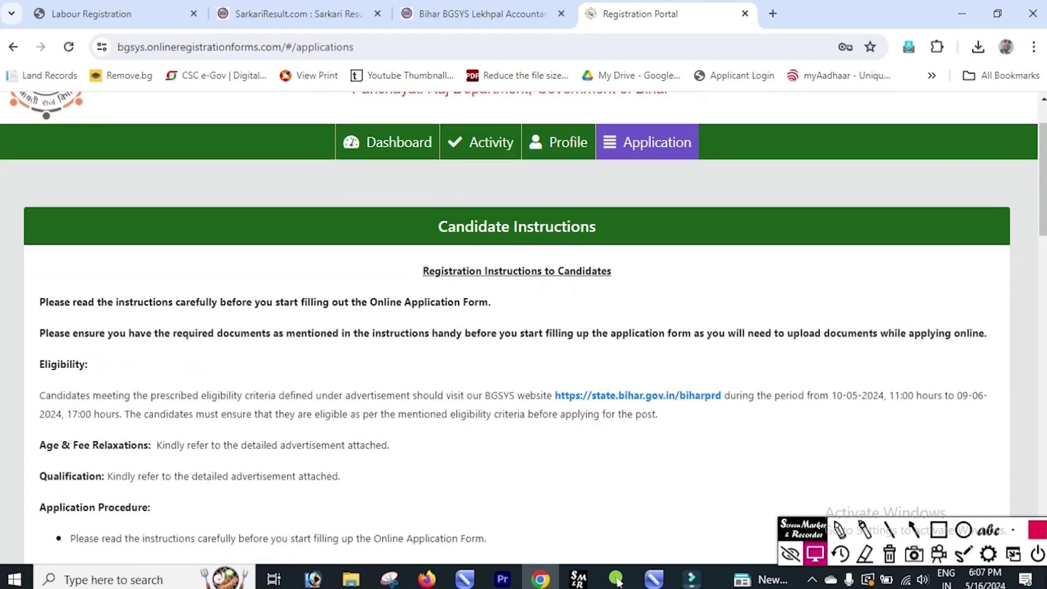
scroll(524, 327, "down", 15)
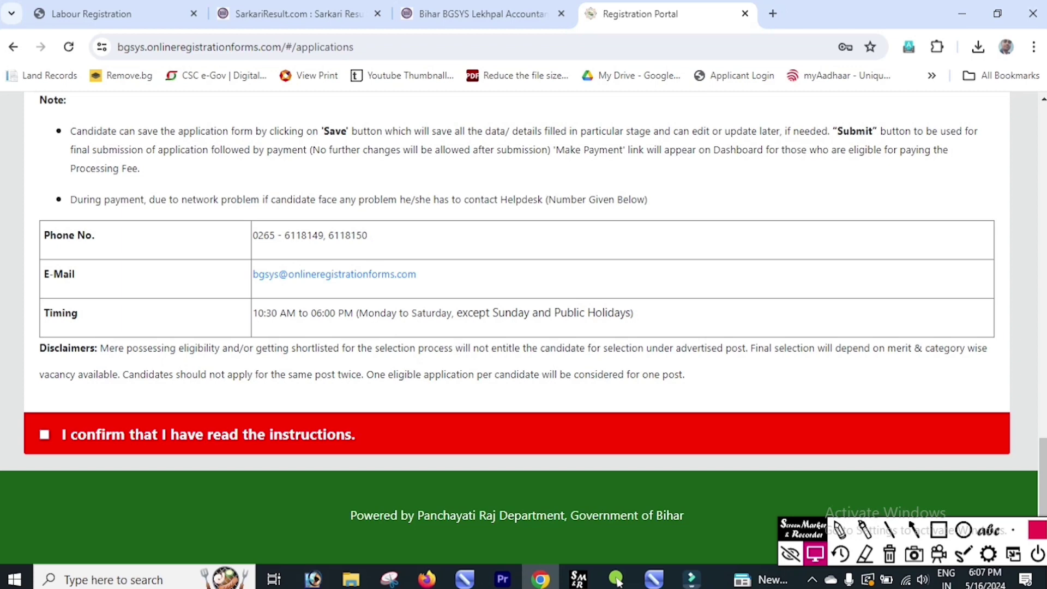
left_click(44, 435)
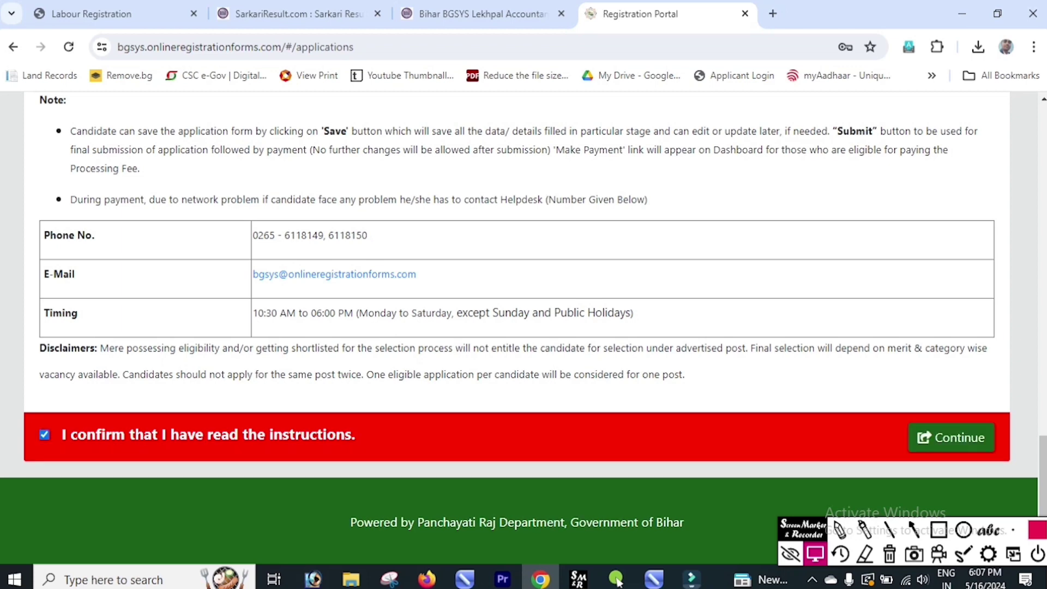
left_click(951, 438)
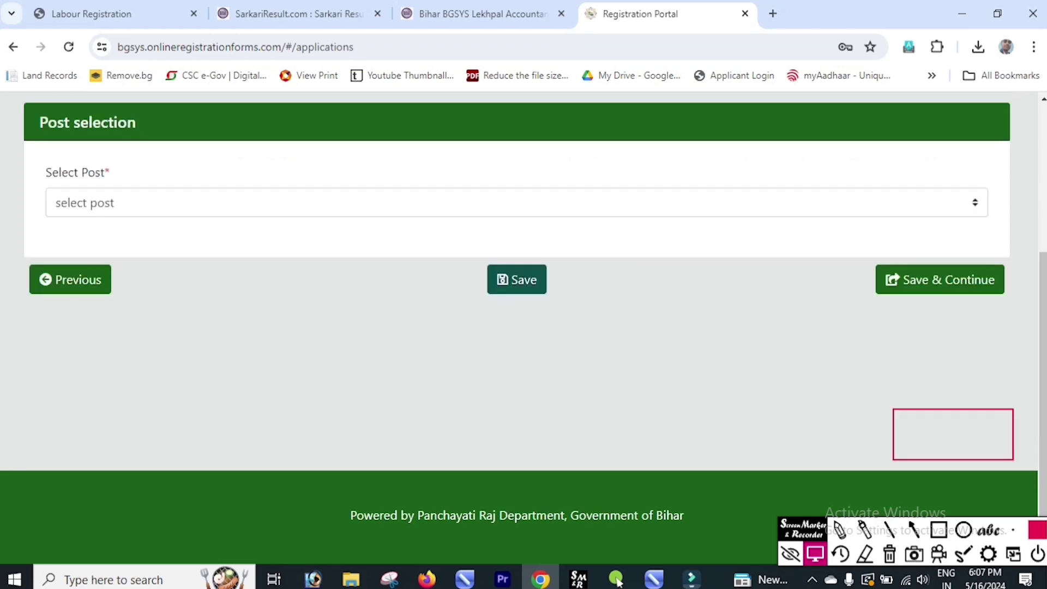
Step: Select ACCOUNTANT CUM IT ASSISTANT as the post and save it
left_click(518, 203)
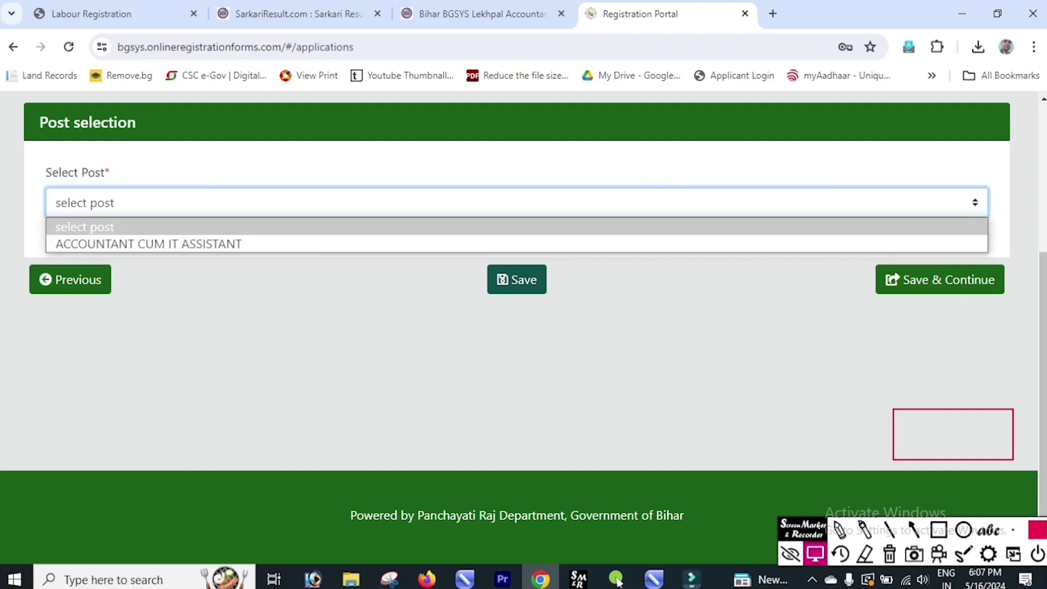
left_click(149, 244)
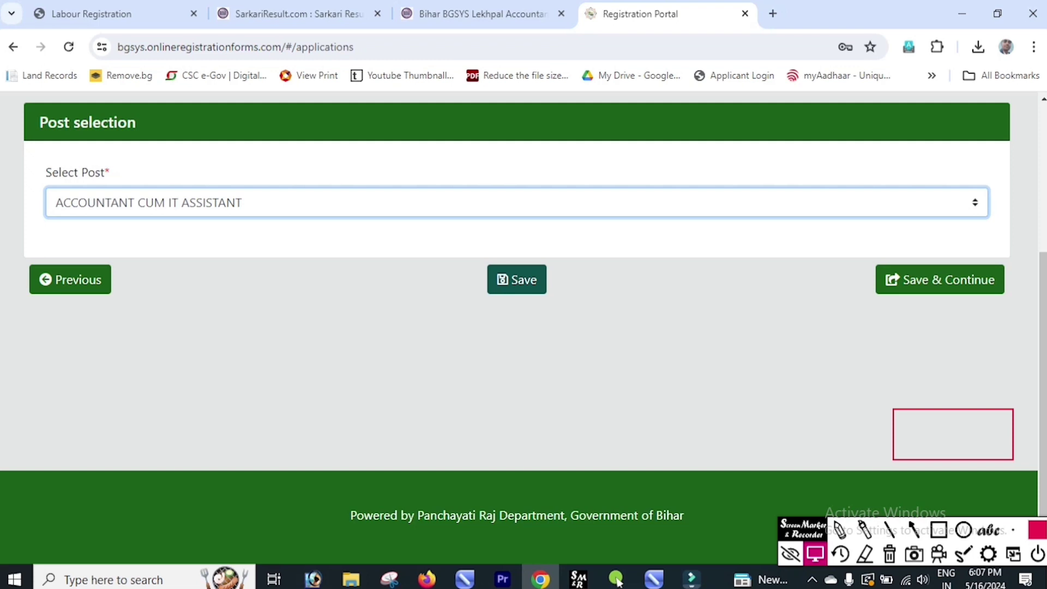
left_click(939, 279)
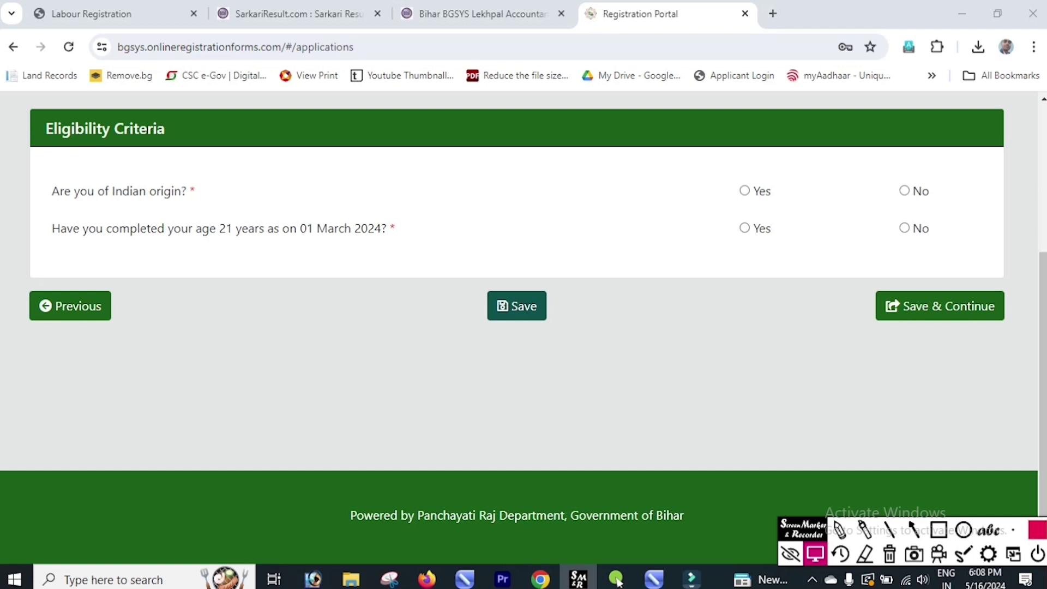
Step: Answer Yes to the Indian-origin and age-21 eligibility questions and save
left_click(744, 190)
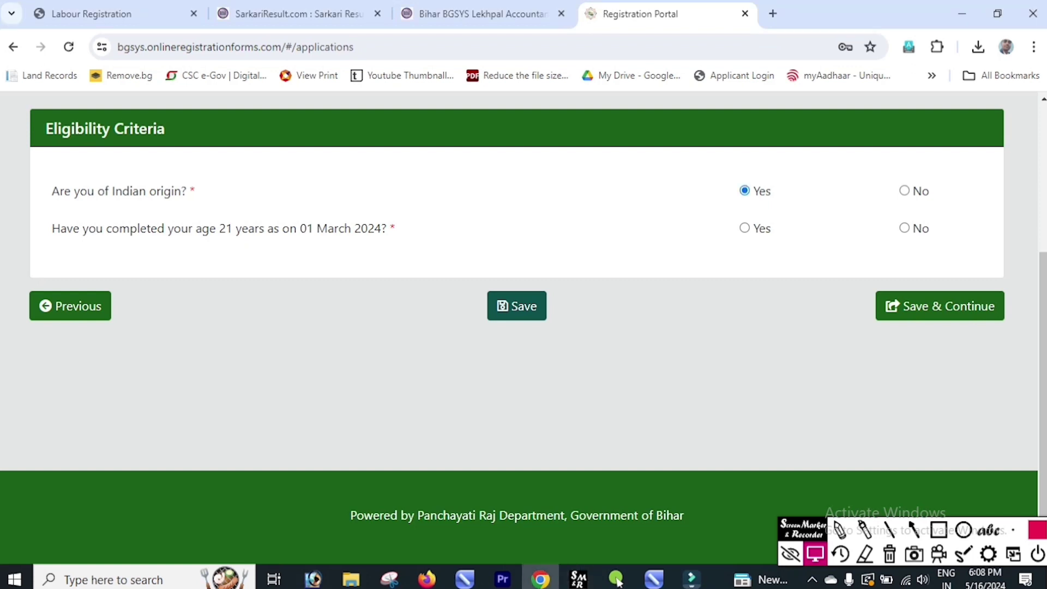
left_click(744, 228)
left_click(517, 306)
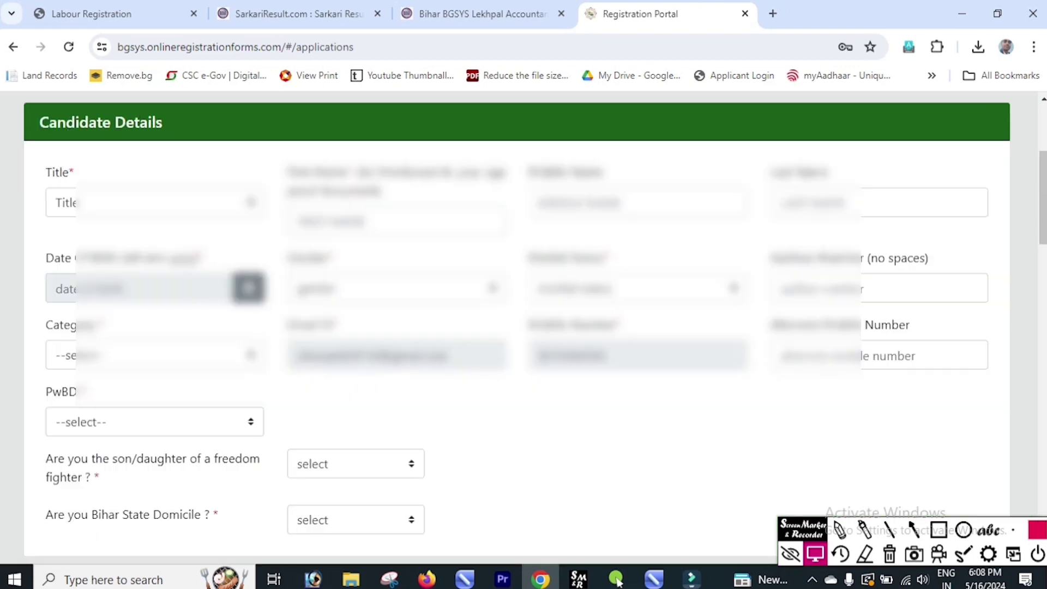
Step: Set the candidate's title to MR and paste in the alternate mobile number
left_click(154, 203)
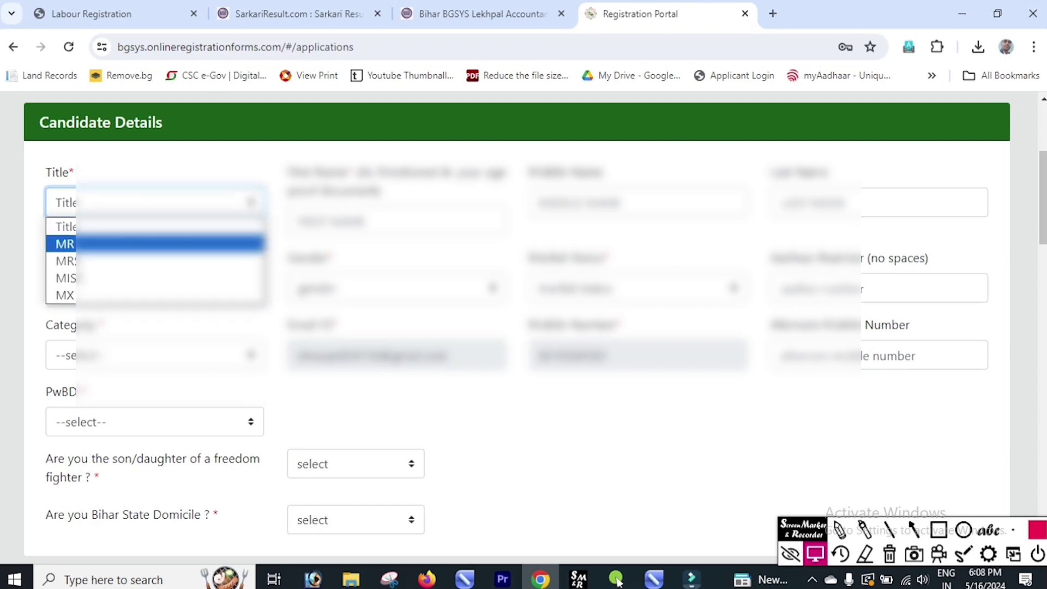
key("Return")
key("Tab")
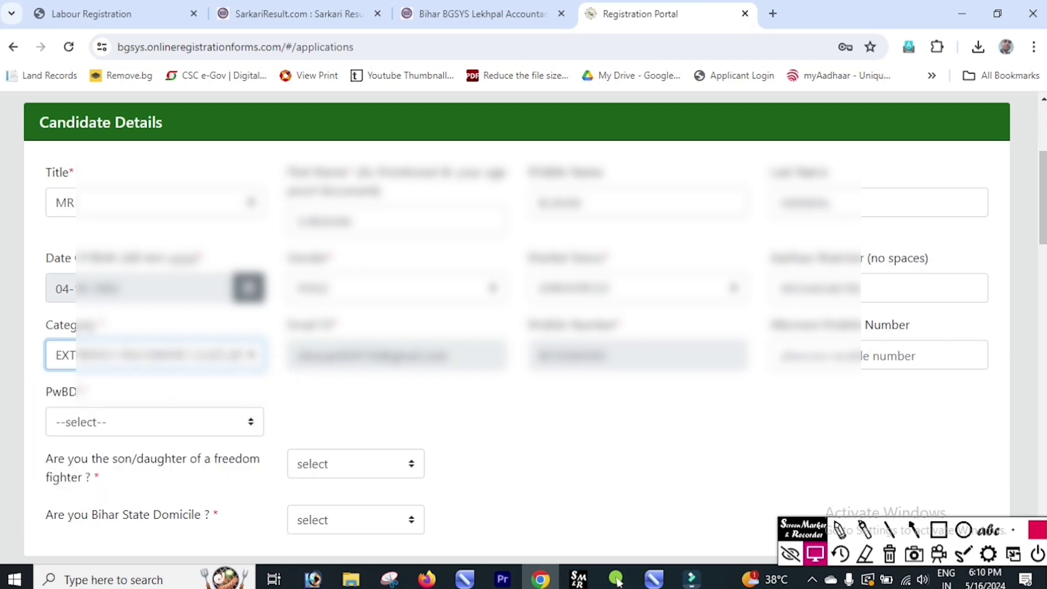
key("Tab")
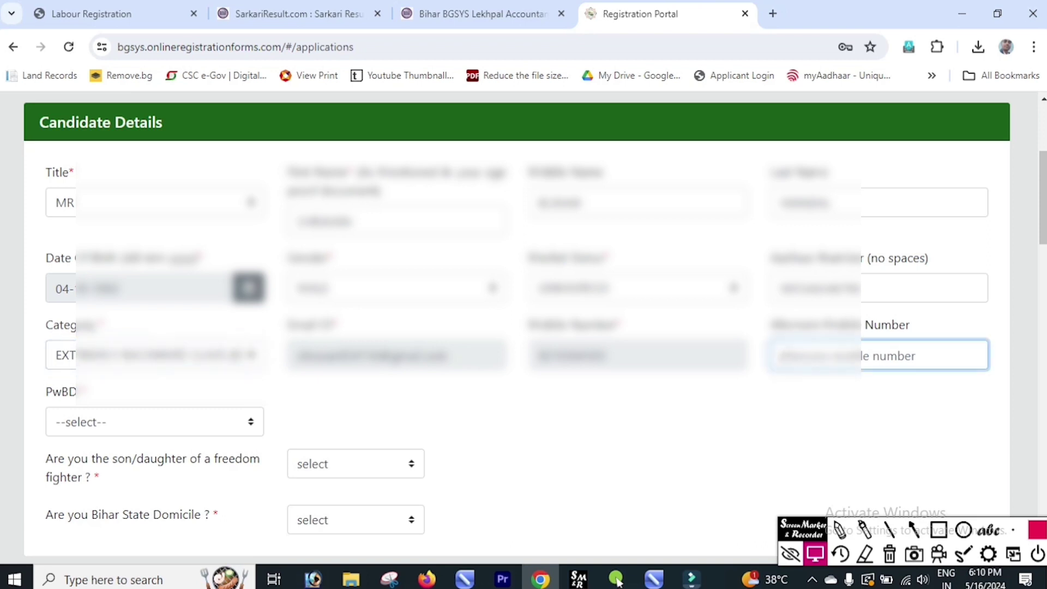
key("ctrl+v")
Step: Answer No to the PwBD question
scroll(618, 583, "down", 1)
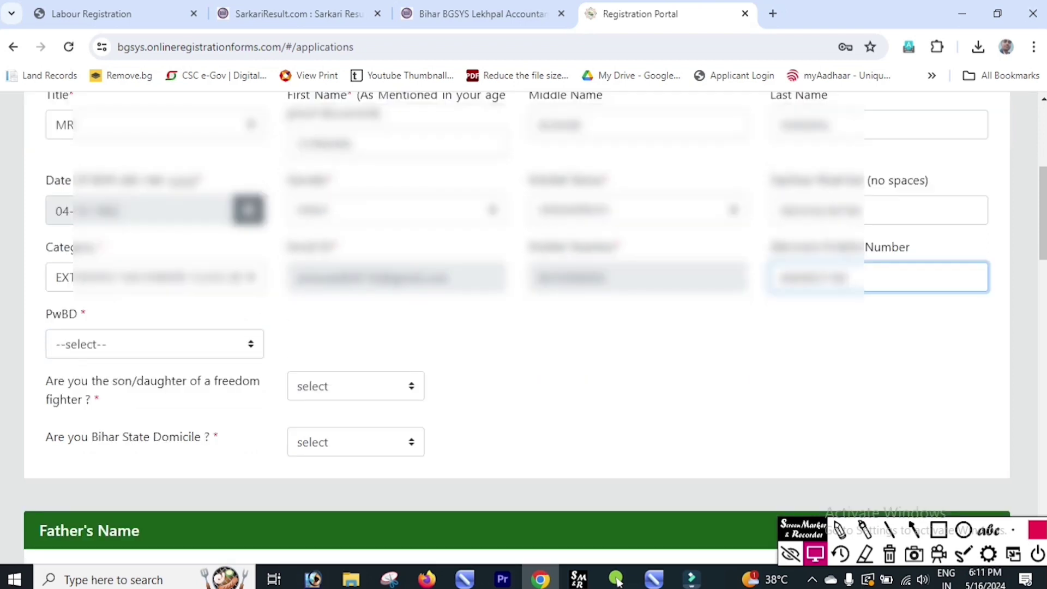
key("Tab")
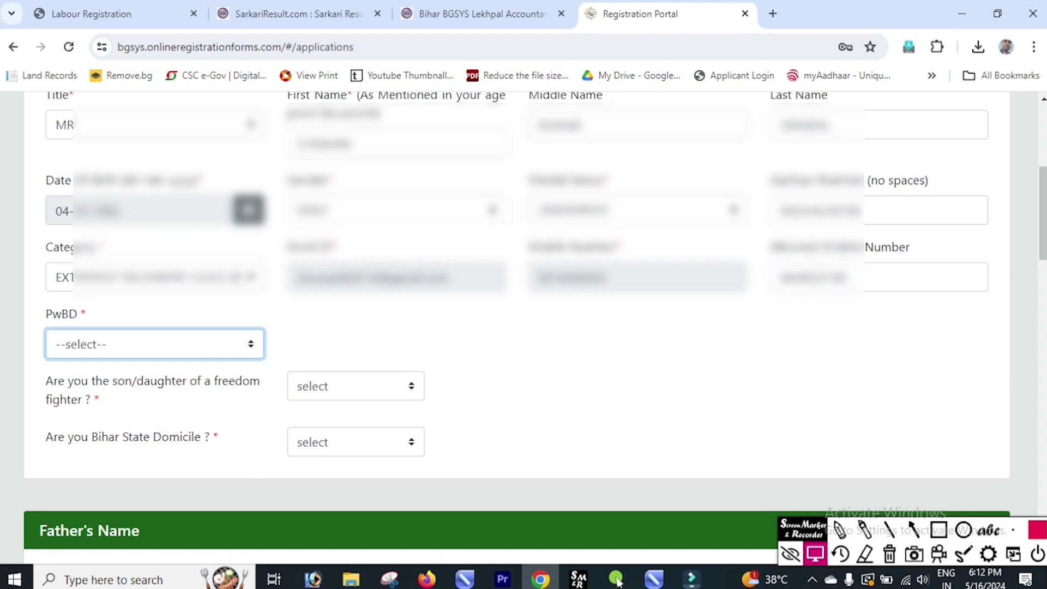
key("space")
key("Down")
key("Down")
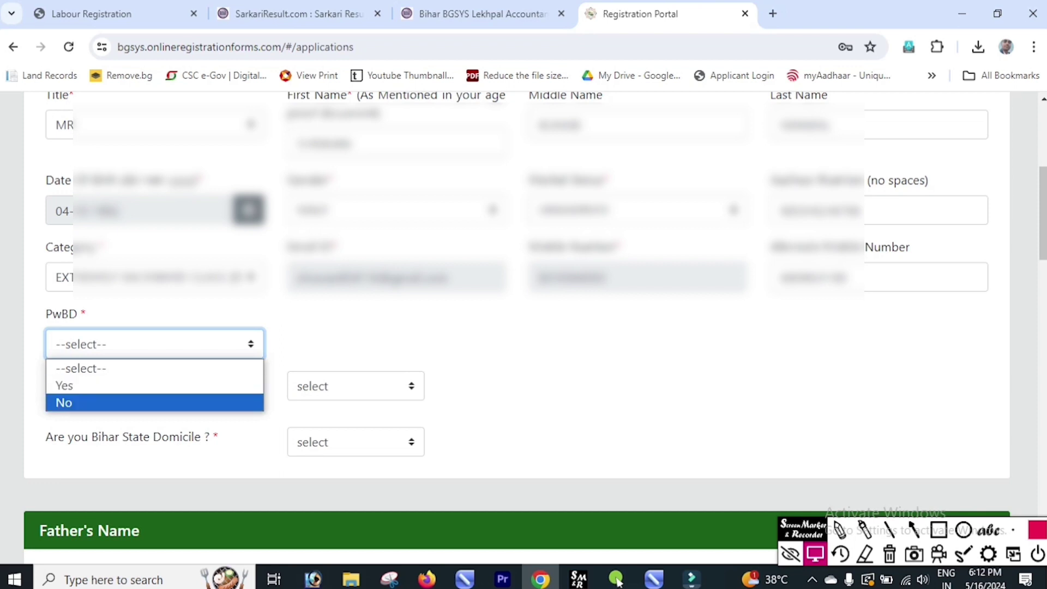
key("Return")
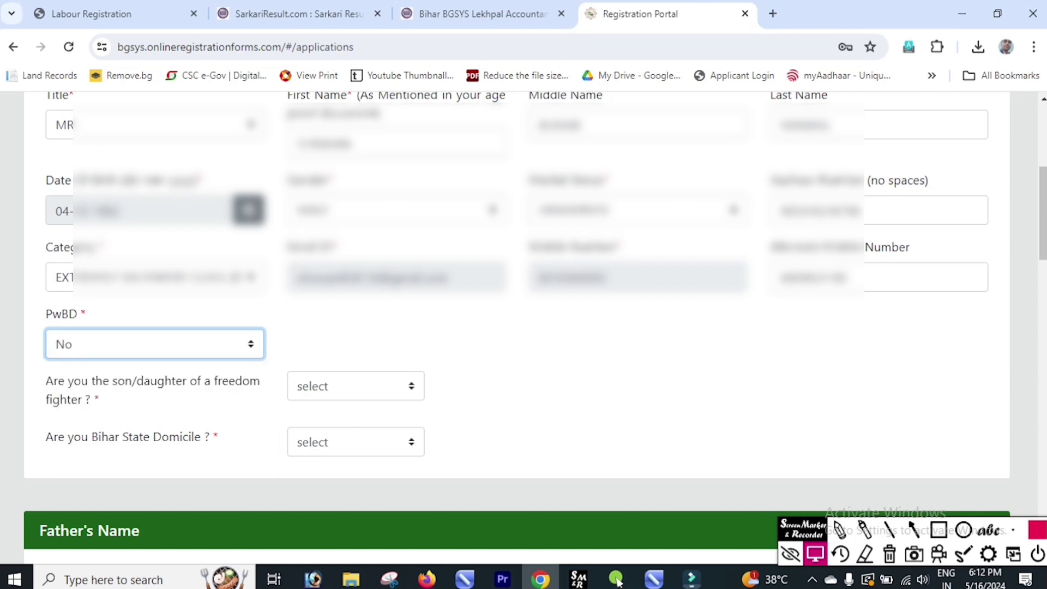
Step: Answer NO to the freedom-fighter dependant question
scroll(618, 582, "down", 2)
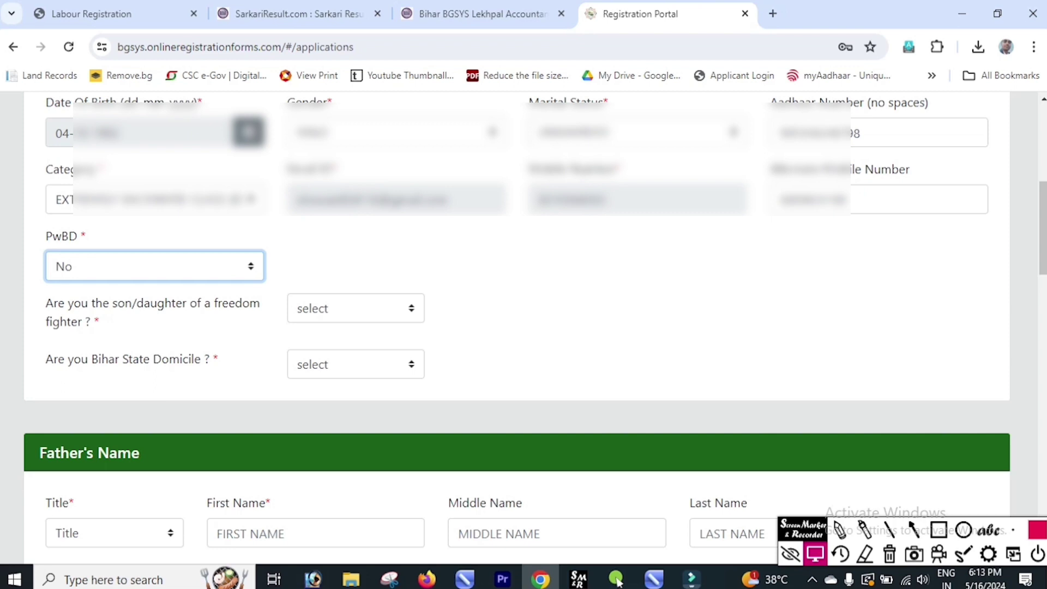
key("Tab")
key("space")
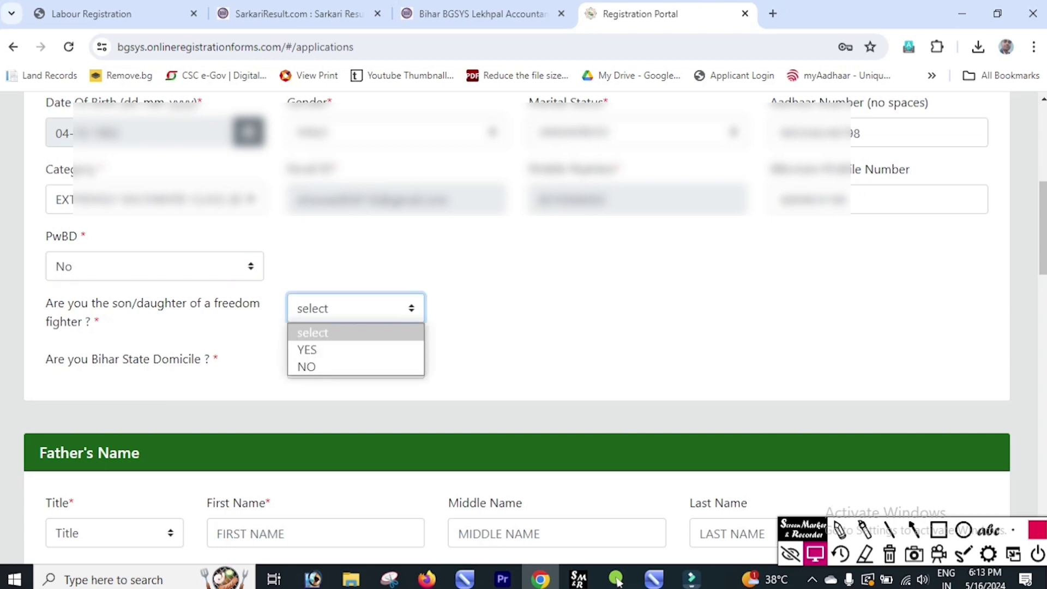
key("Down")
key("Down")
key("Return")
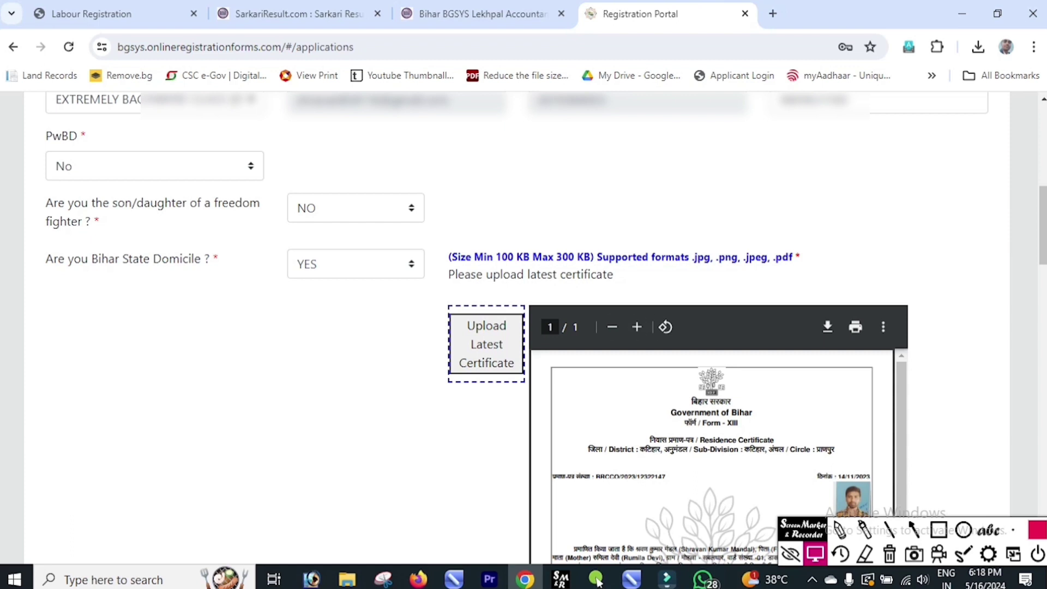
Step: Set the father's title to MR
scroll(598, 582, "down", 8)
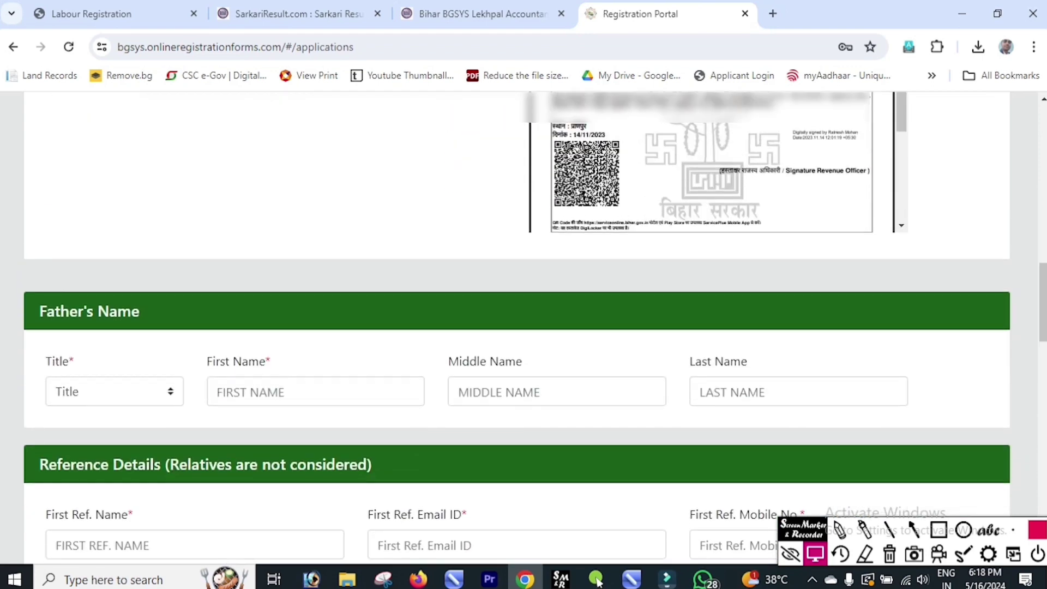
key("alt+Down")
key("Down")
key("Return")
key("Tab")
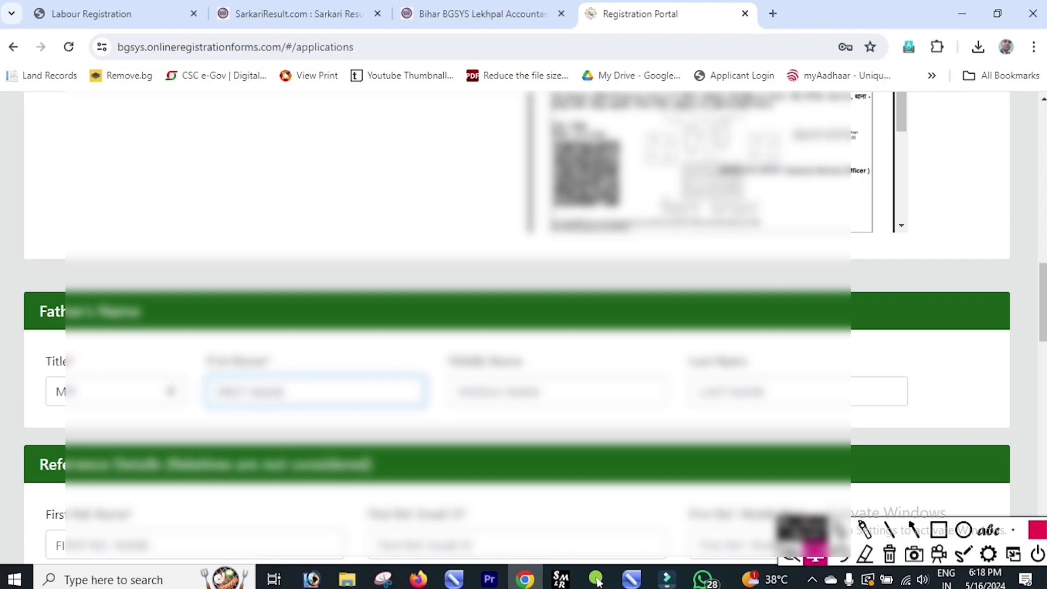
Step: Enter the father's name and the first reference's details
type("ra")
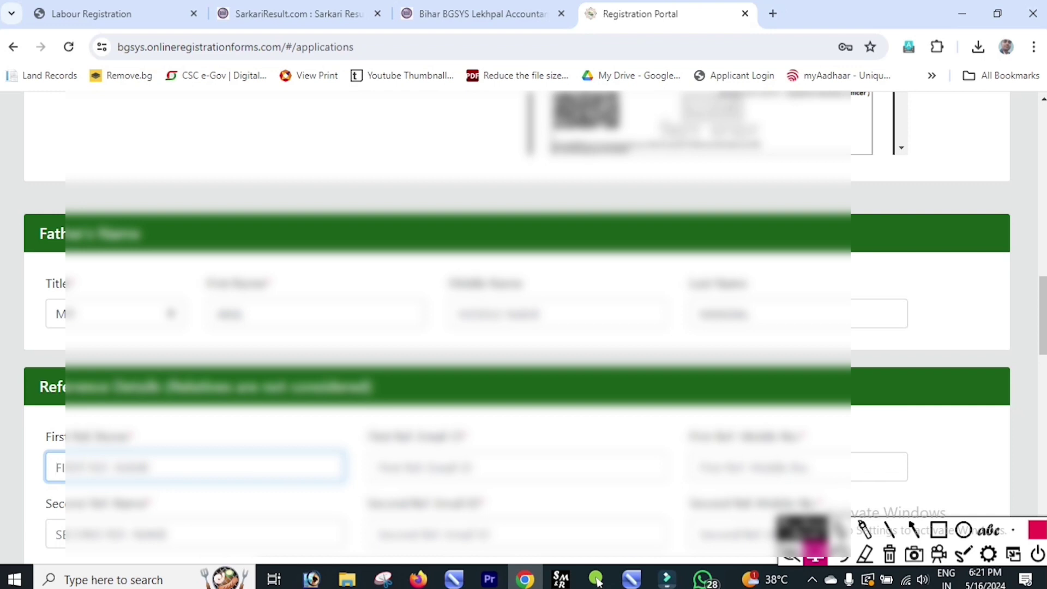
key("Tab")
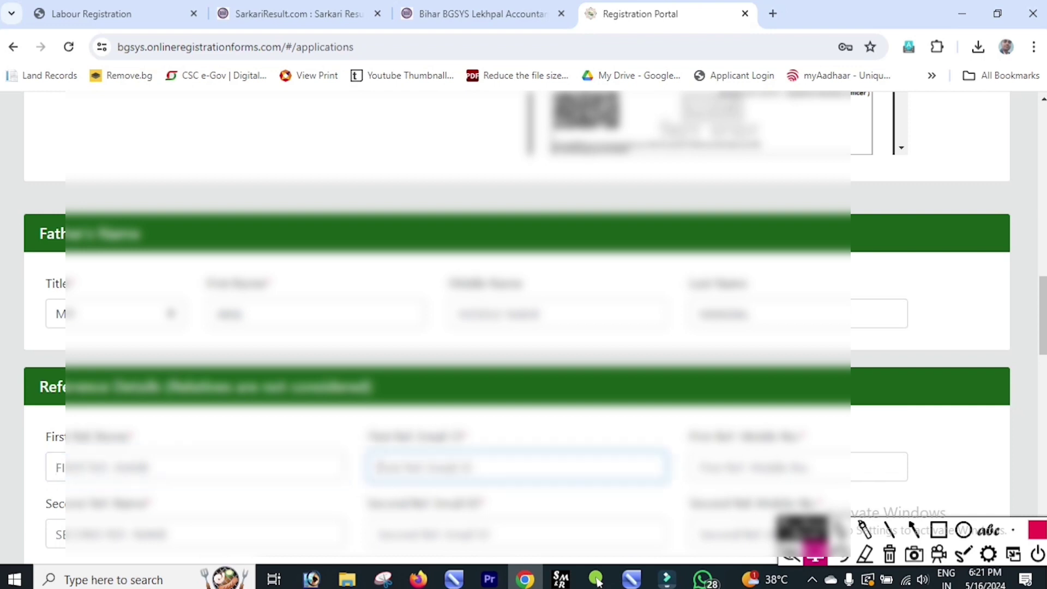
scroll(523, 327, "down", 1)
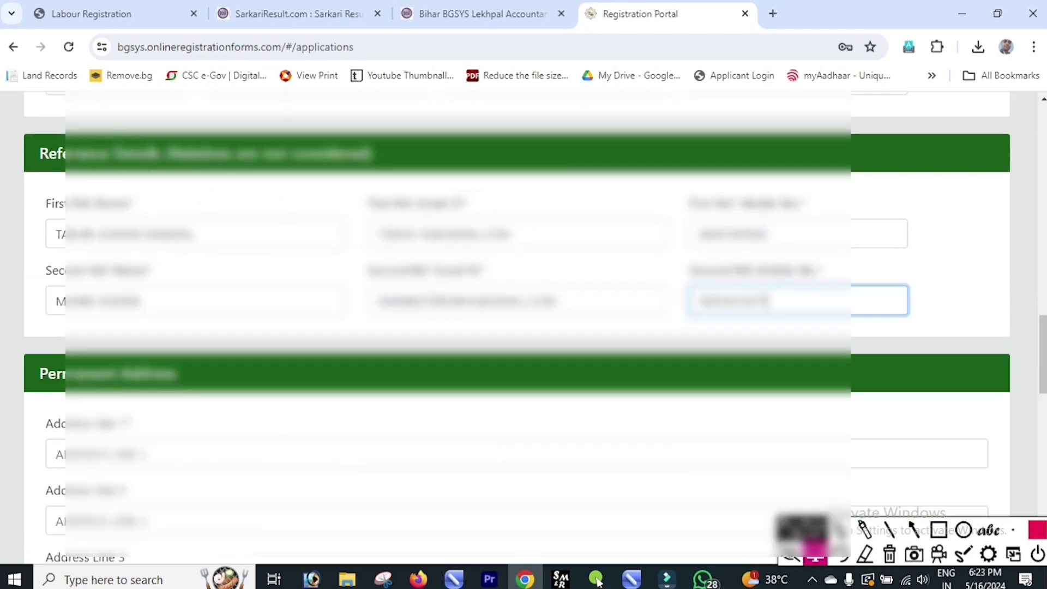
Step: Paste in the three permanent address lines
scroll(523, 327, "down", 3)
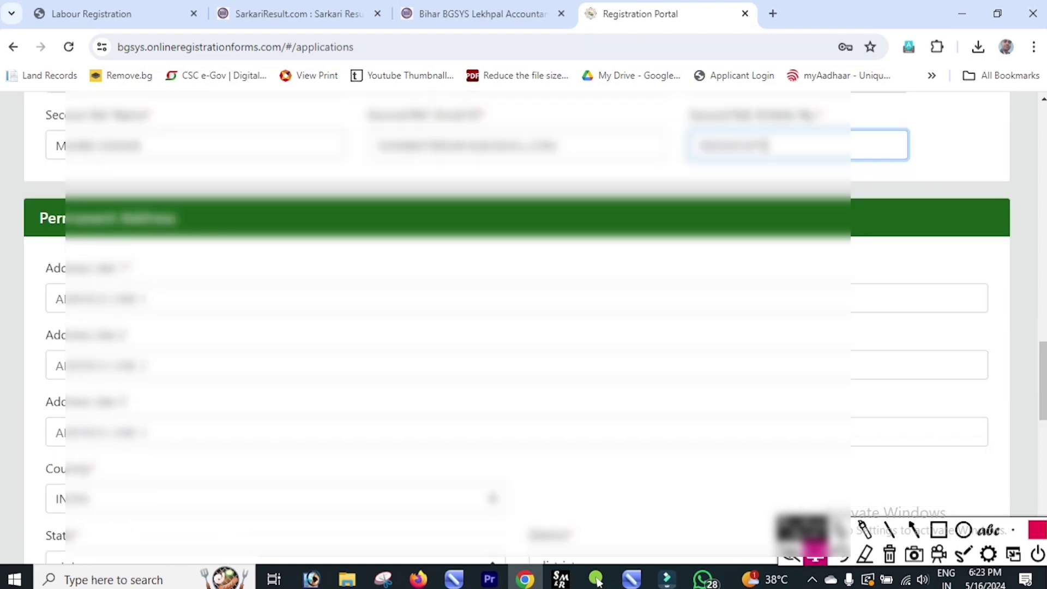
key("Tab")
key("ctrl+v")
key("Tab")
key("ctrl+v")
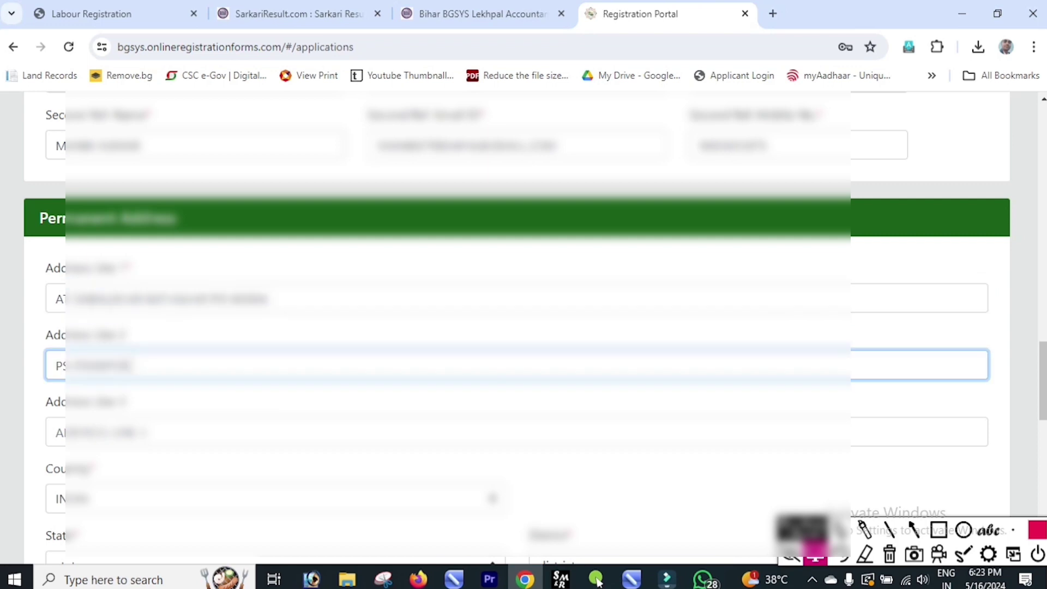
key("Tab")
key("ctrl+v")
scroll(524, 327, "down", 4)
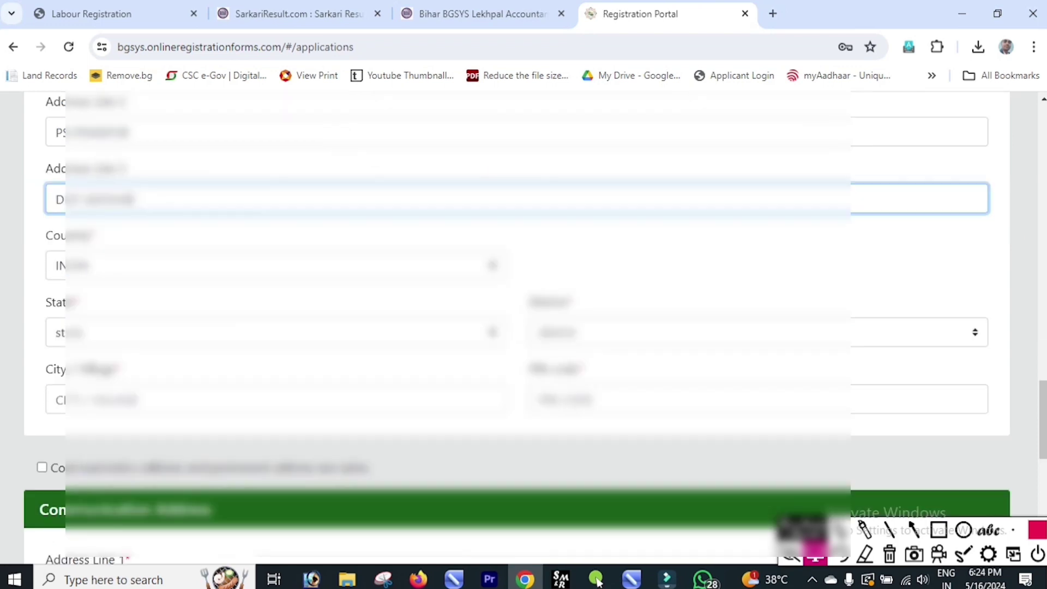
Step: Set the permanent address state to BIHAR and district to KATIHAR
key("Tab")
key("Tab")
key("alt+Down")
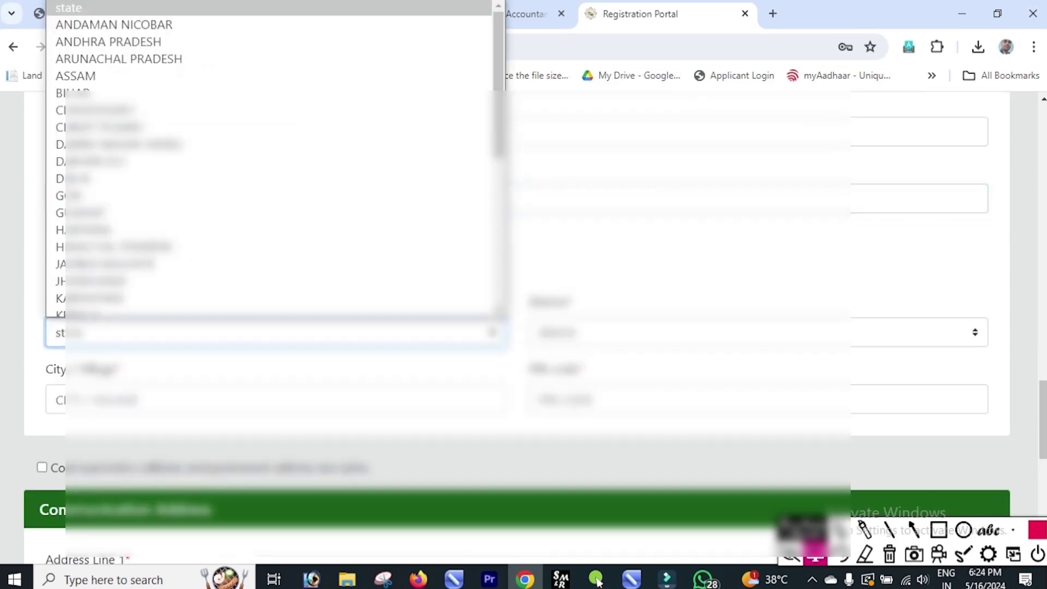
key("Up")
key("Up")
key("Up")
key("Up")
key("Up")
key("Up")
key("Up")
key("Up")
key("Up")
key("Return")
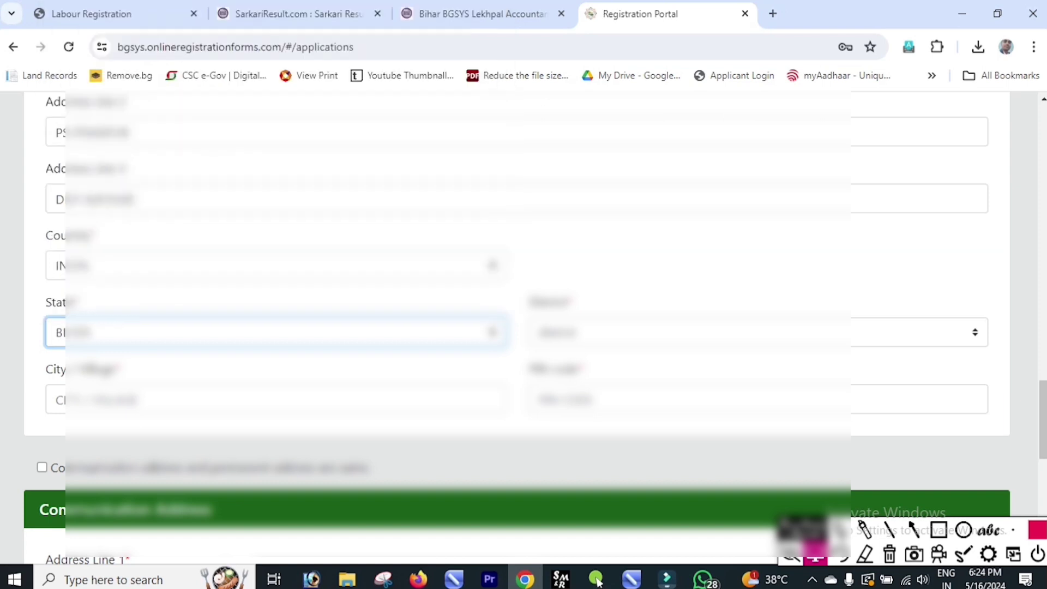
key("Tab")
key("alt+Down")
key("Down")
key("Down")
key("Down")
key("Down")
key("Down")
key("Down")
key("Down")
key("Down")
key("Down")
key("Down")
key("Down")
key("Down")
key("Down")
key("Down")
key("Down")
key("Down")
key("Return")
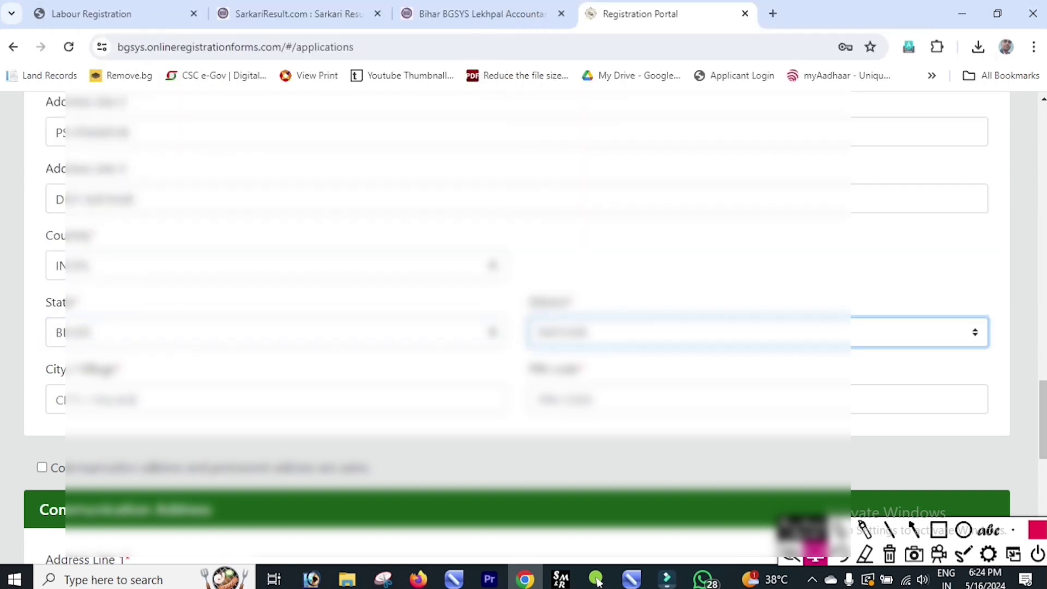
Step: Enter PIN code 845401 and fill the city or village field
key("Tab")
type("845401")
key("shift+Tab")
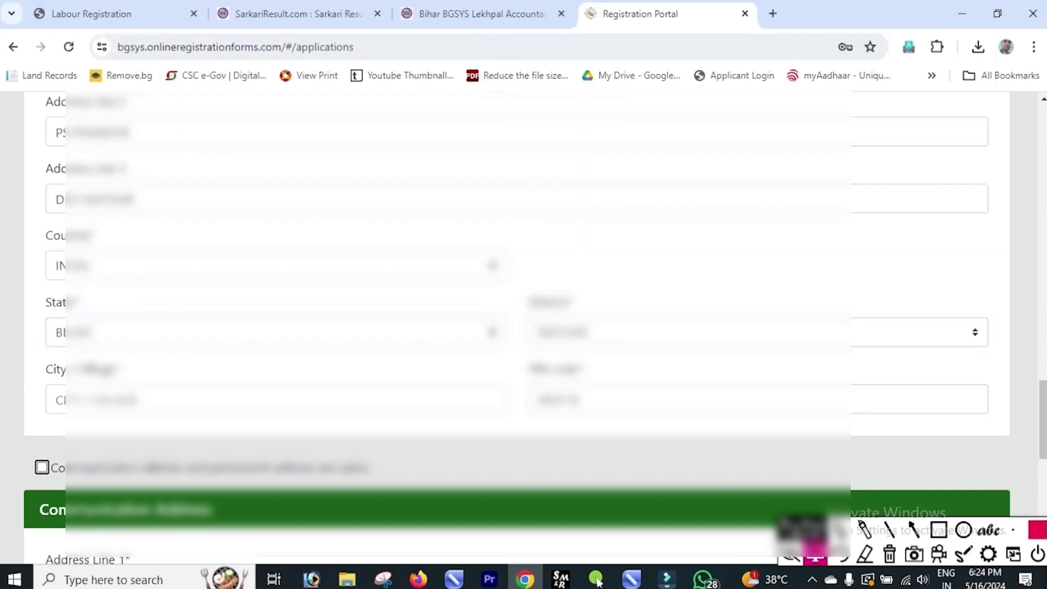
key("shift+Tab")
key("shift+Tab")
key("shift+Tab")
key("shift+Tab")
key("shift+Tab")
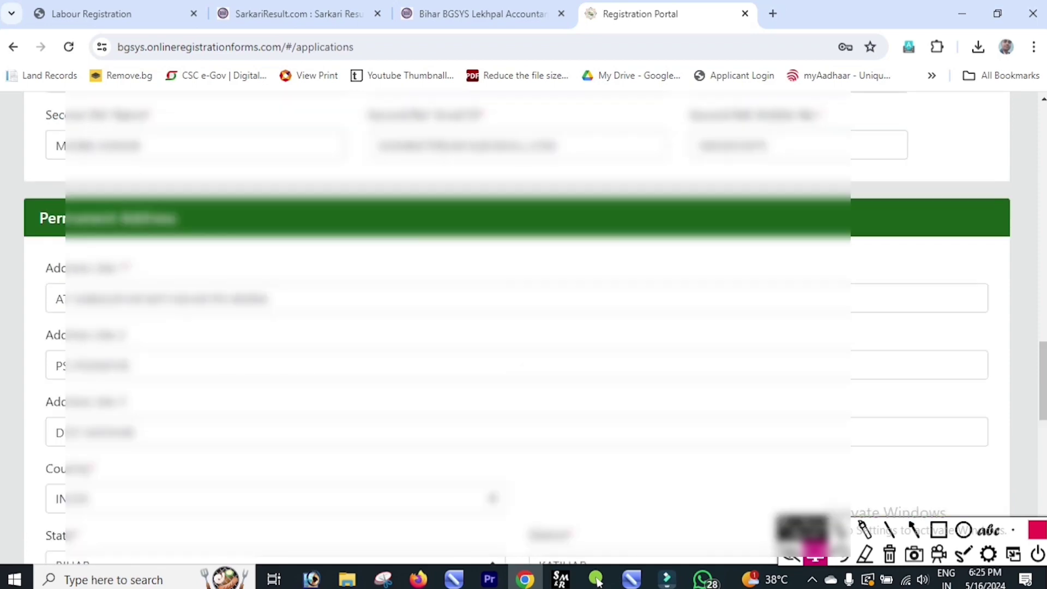
key("Tab")
key("Tab")
key("Tab")
key("Tab")
key("Tab")
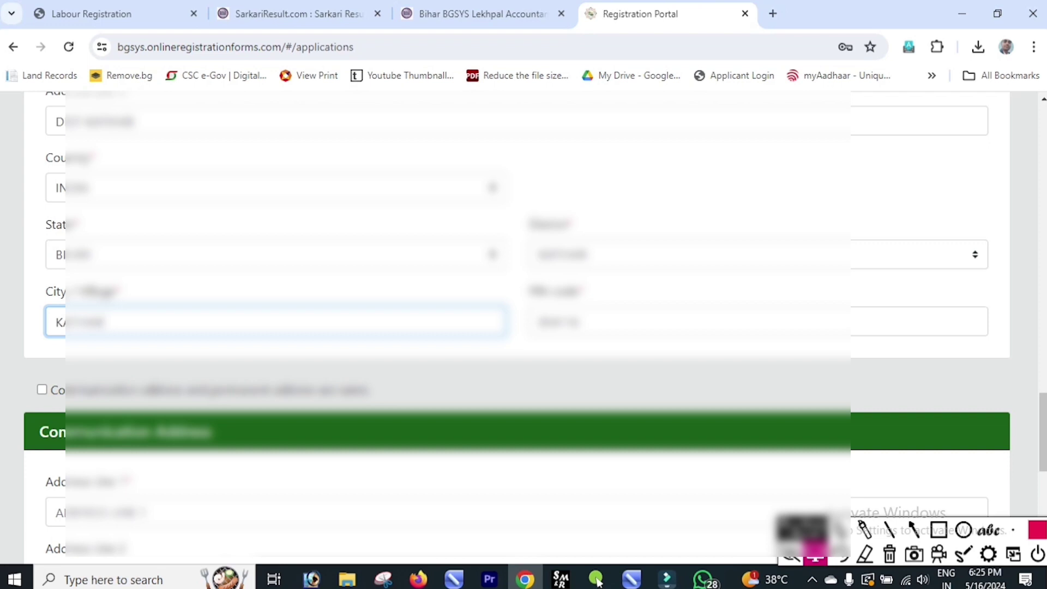
Step: Mark the communication address as same as permanent, then save and continue
key("Tab")
key("Tab")
key("space")
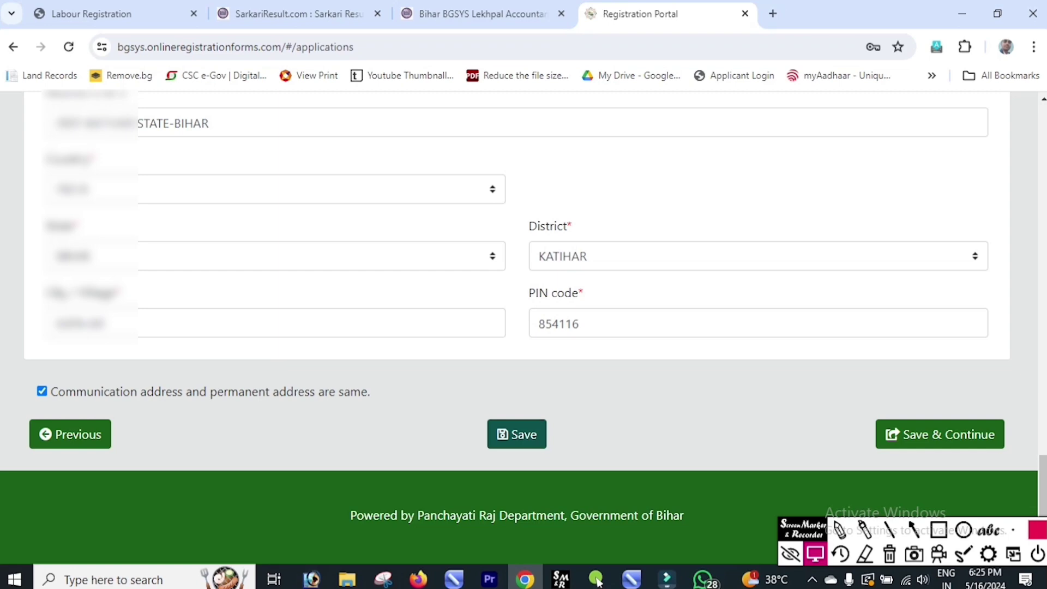
key("Tab")
key("Tab")
key("Tab")
key("Return")
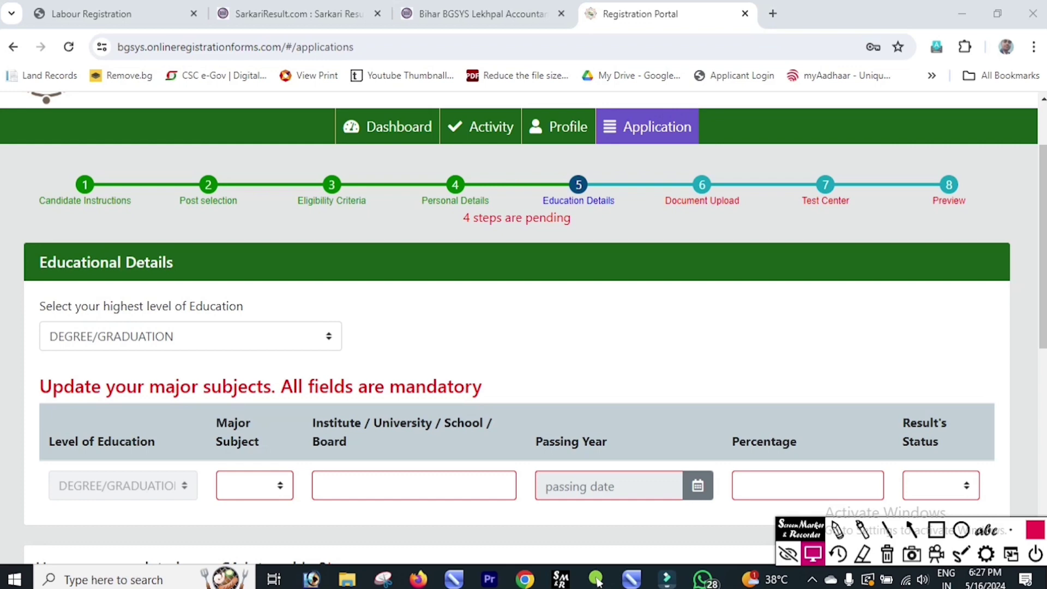
Step: Set the highest education level to POST GRADUATION/ MASTER DEGREE
key("alt+Down")
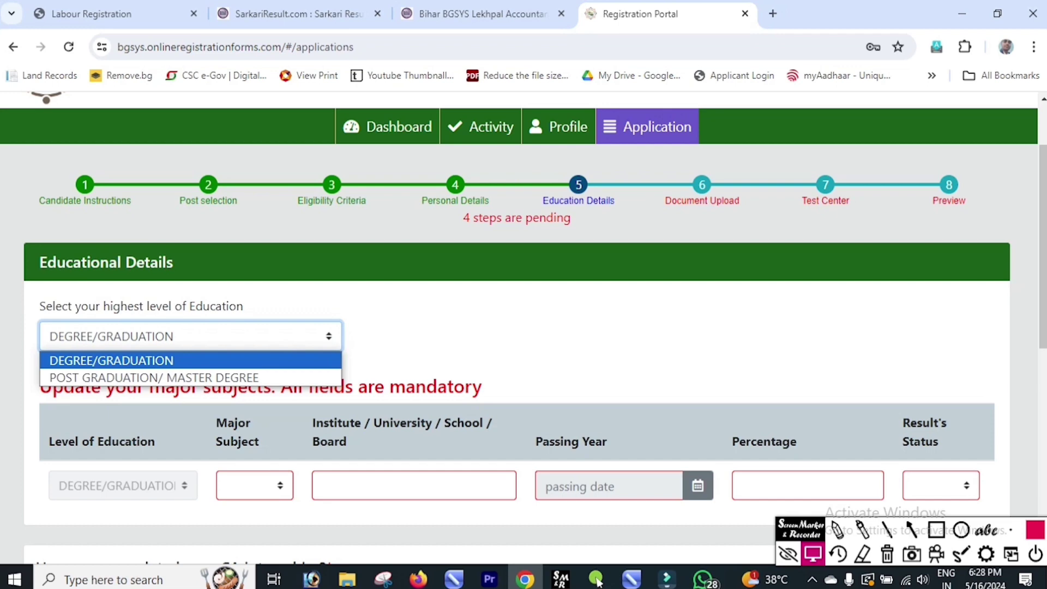
key("Down")
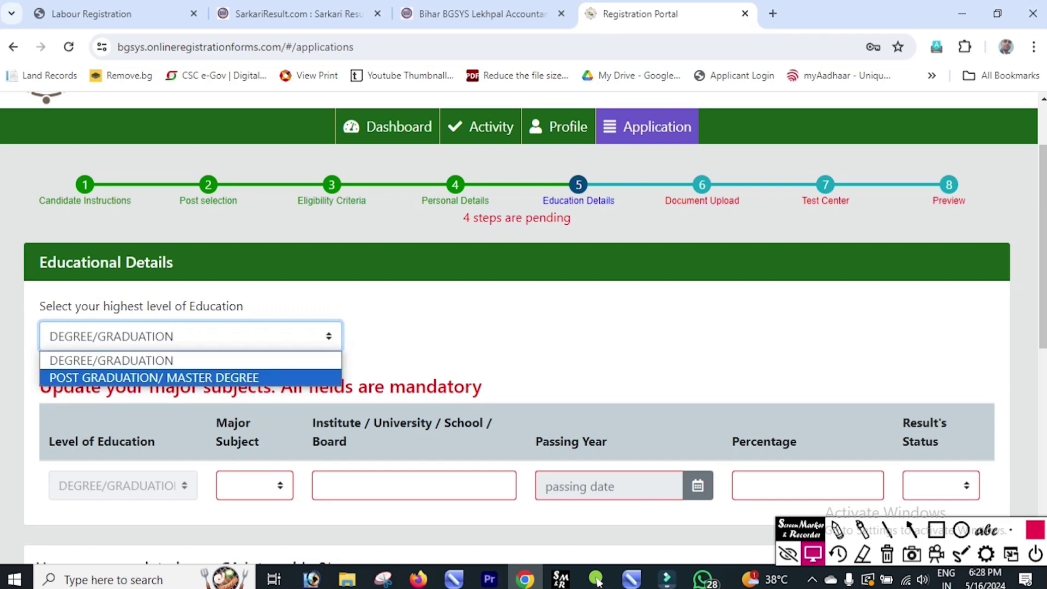
key("Up")
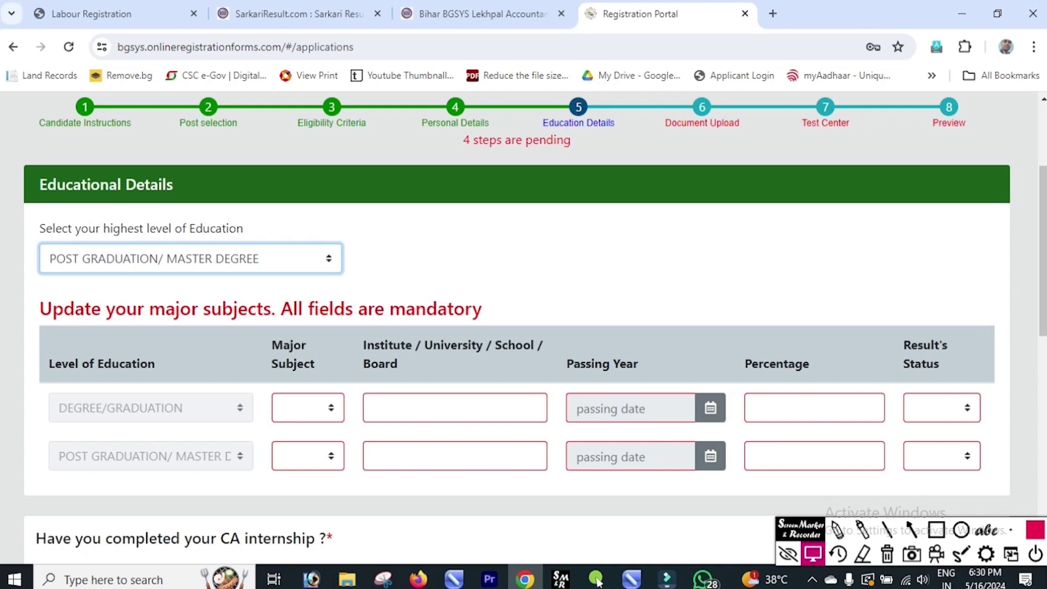
Step: Set the graduation subject to B.COM and the postgraduate institute to IGNOU
key("Tab")
key("alt+Down")
key("Escape")
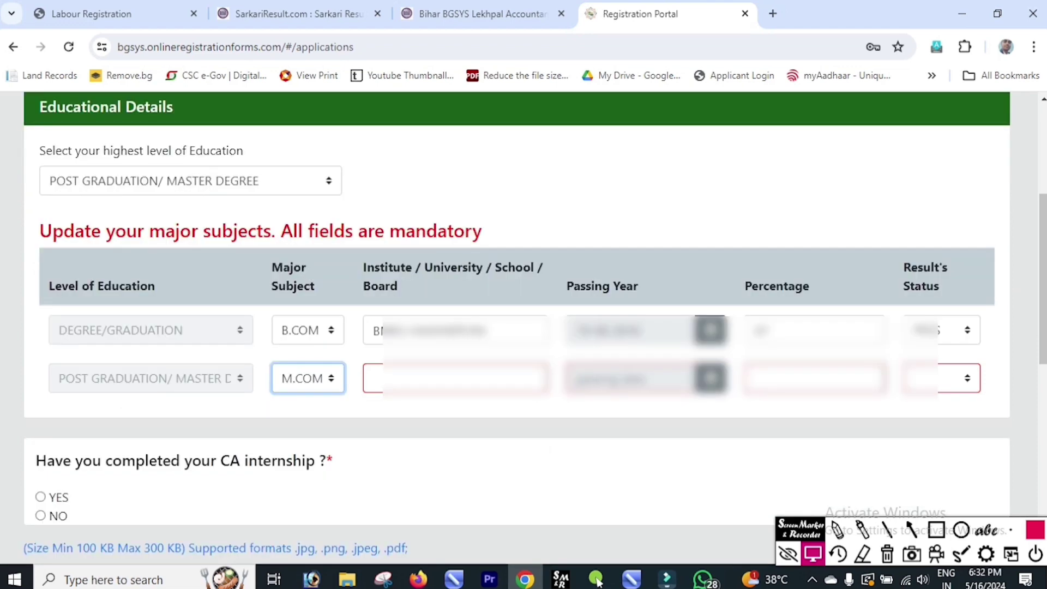
key("Tab")
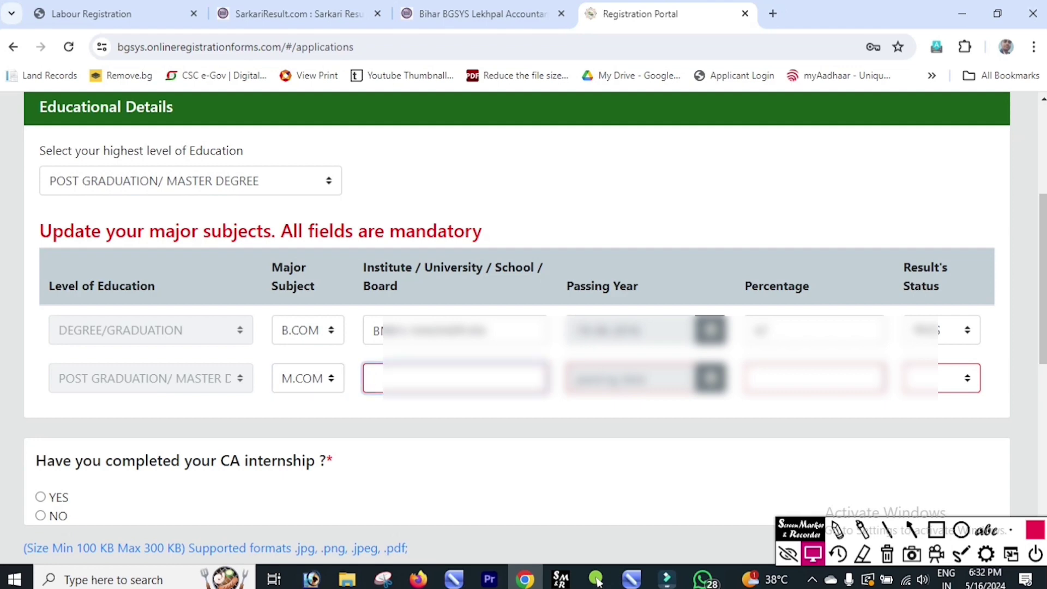
type("IGNOU")
key("Tab")
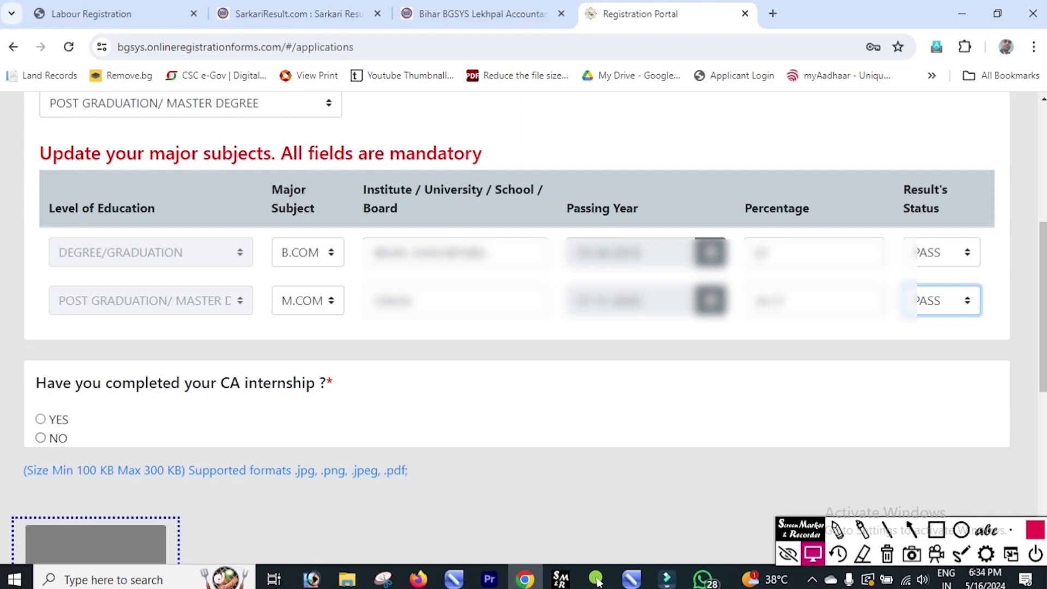
Step: Answer NO to the CA internship question
key("Tab")
key("Down")
scroll(517, 327, "down", 3)
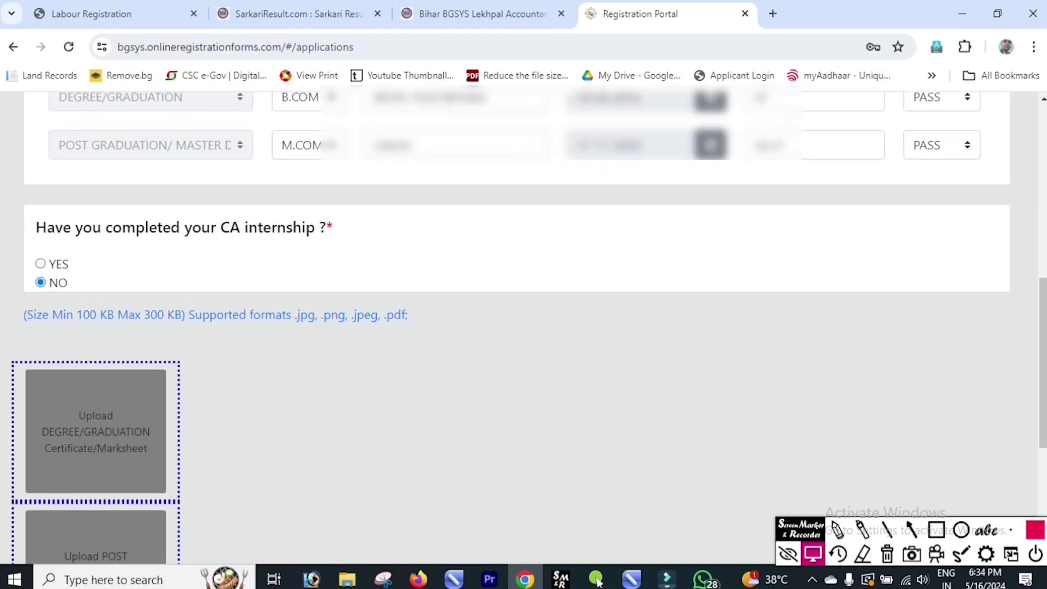
Step: Attach the post-graduation marksheet file from Downloads in the Upload POST GRADUATION slot
scroll(517, 327, "down", 1)
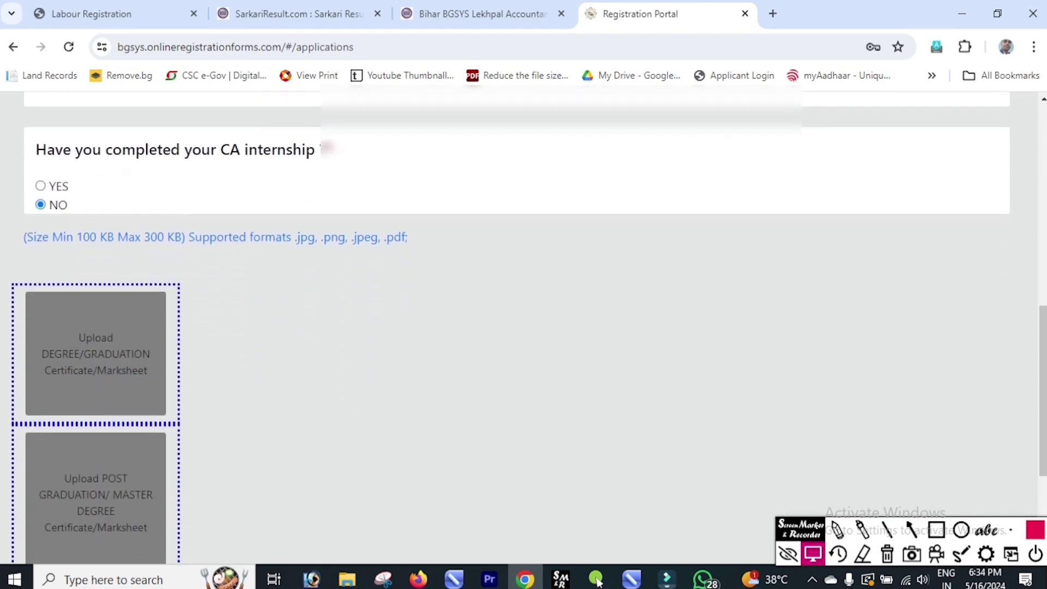
scroll(517, 327, "down", 1)
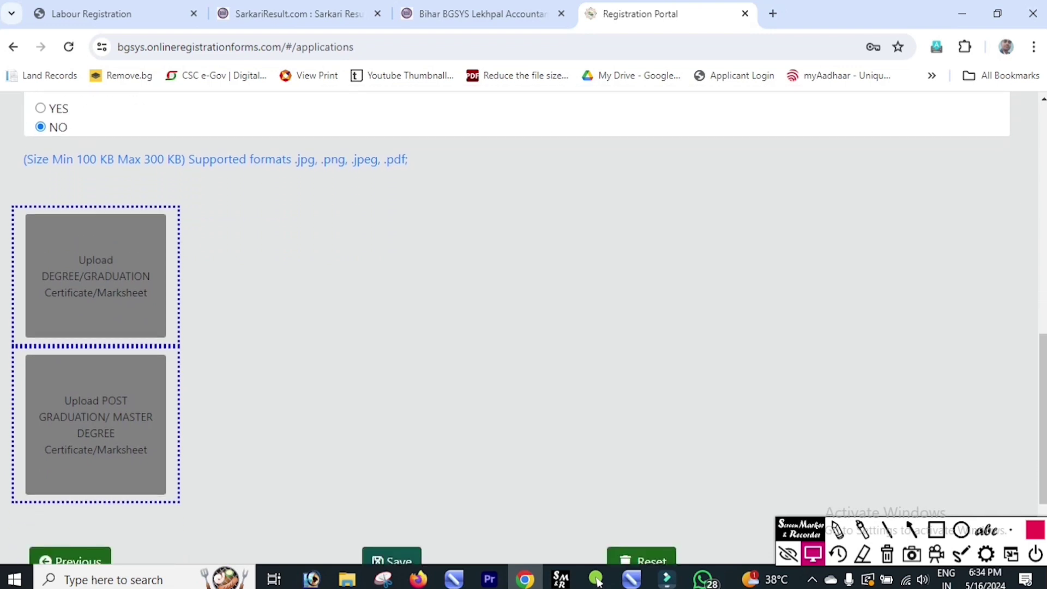
scroll(517, 327, "down", 1)
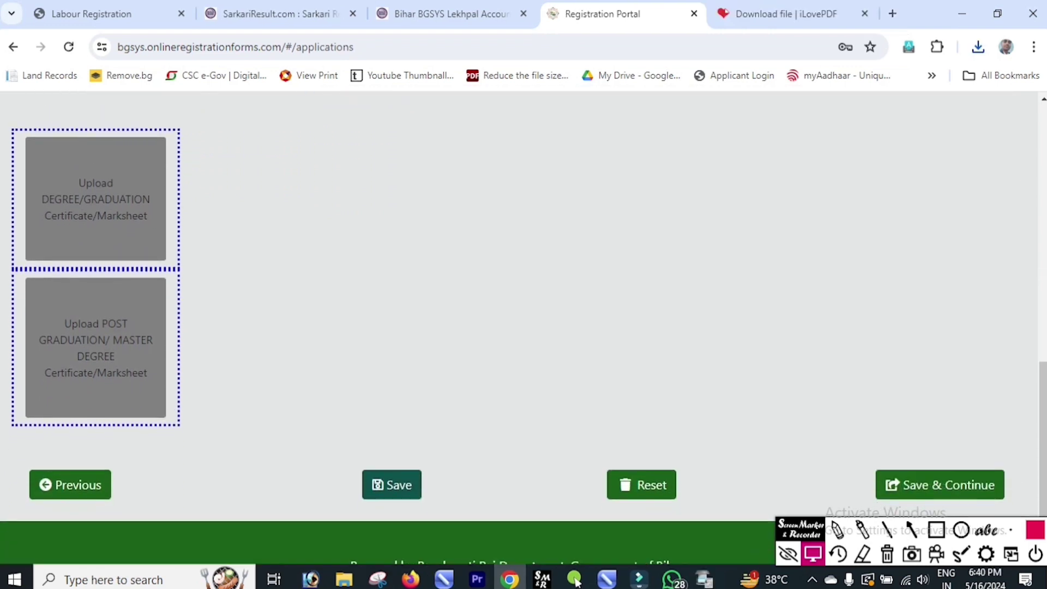
scroll(517, 327, "up", 1)
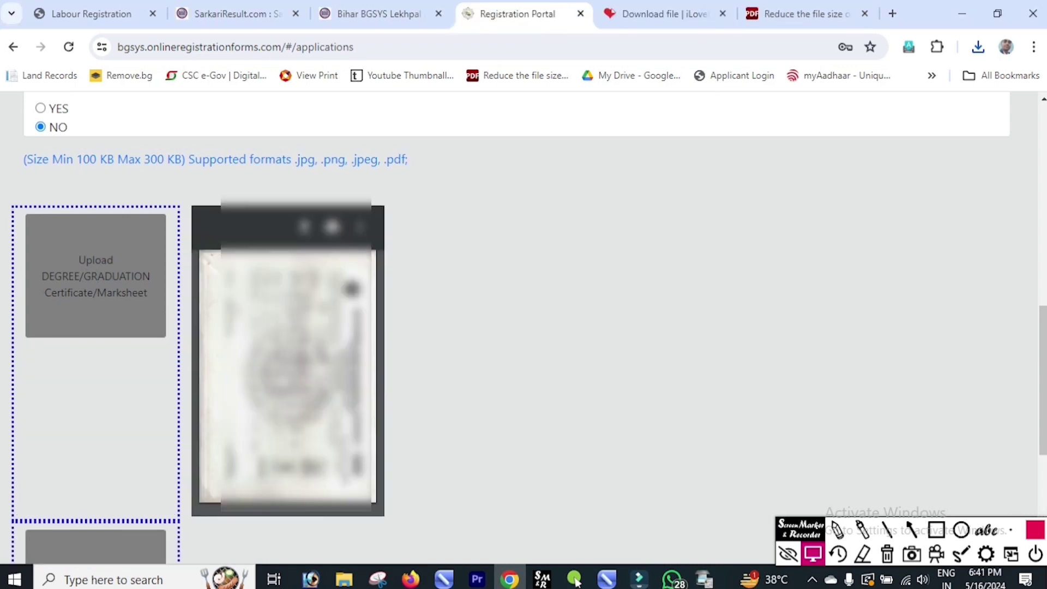
scroll(516, 327, "down", 3)
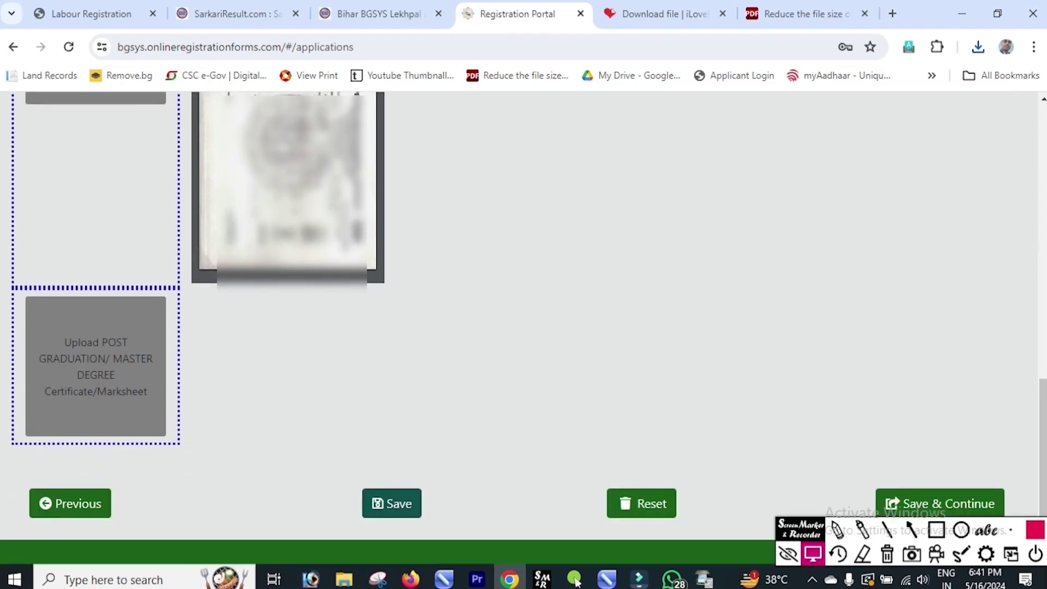
left_click(90, 358)
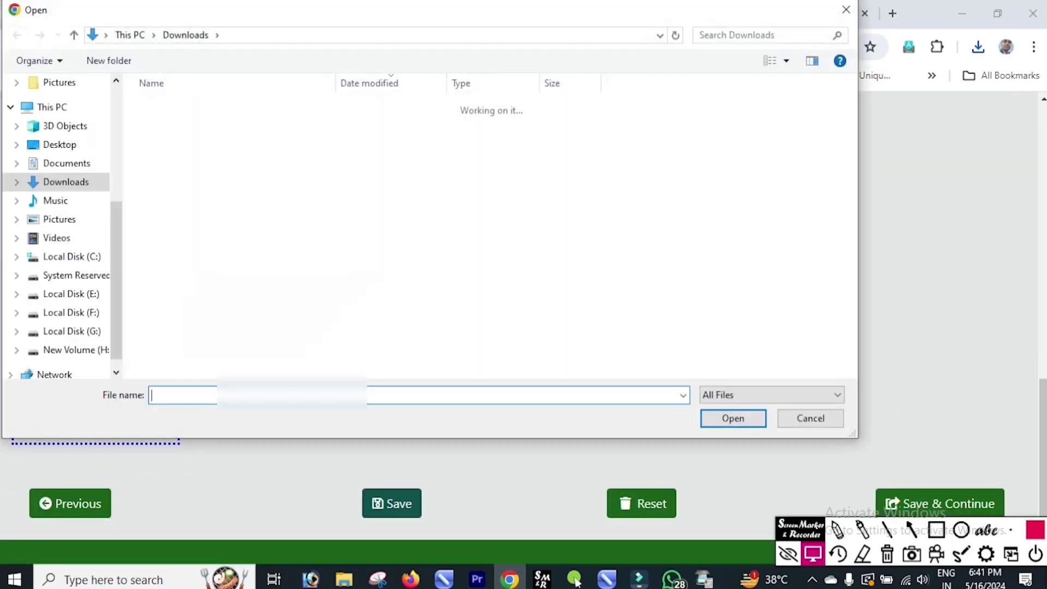
double_click(295, 234)
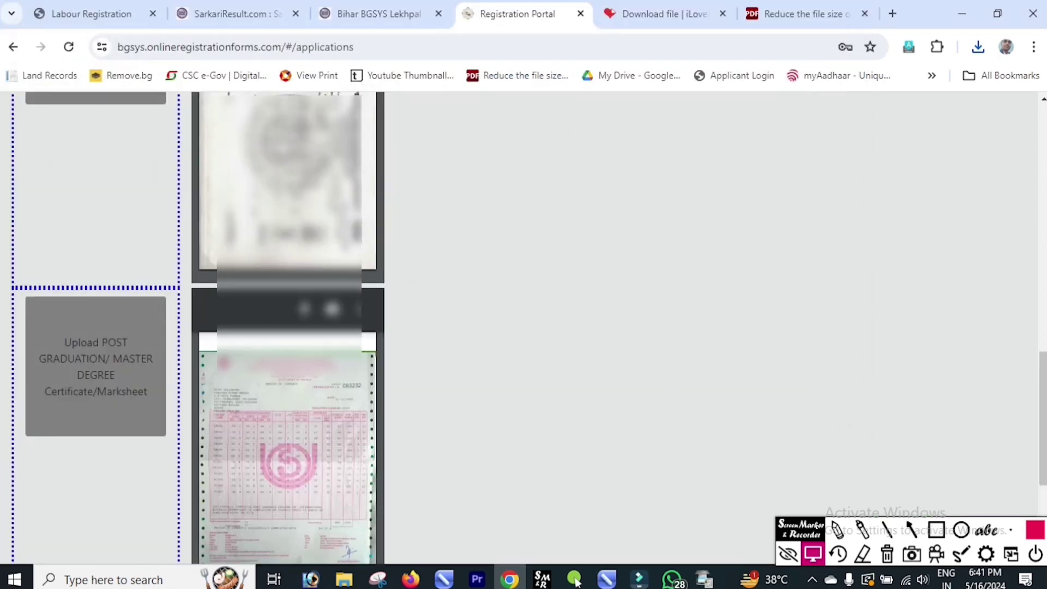
scroll(517, 327, "down", 2)
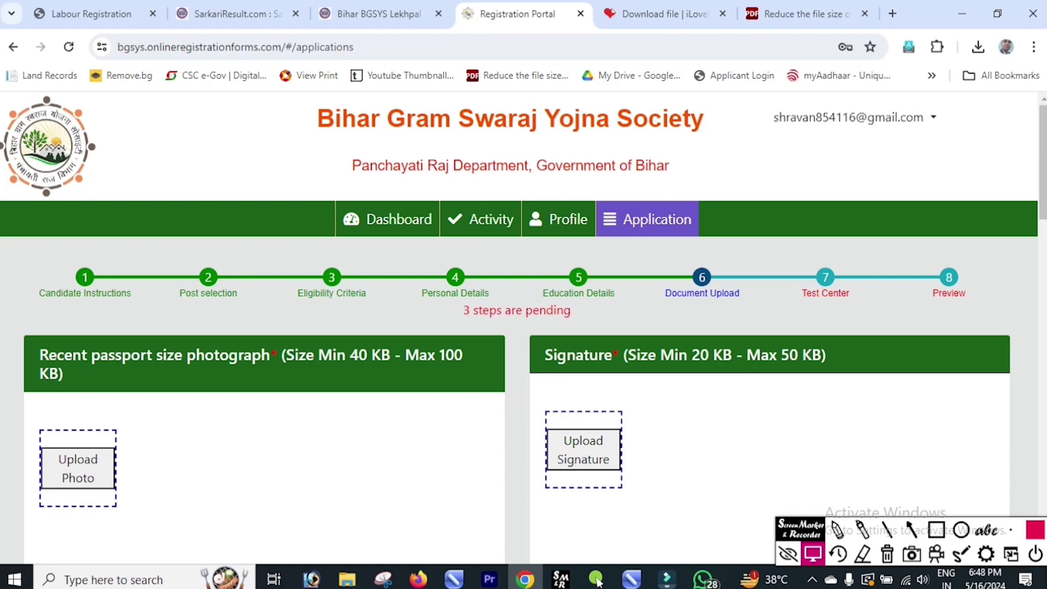
key("Page_Down")
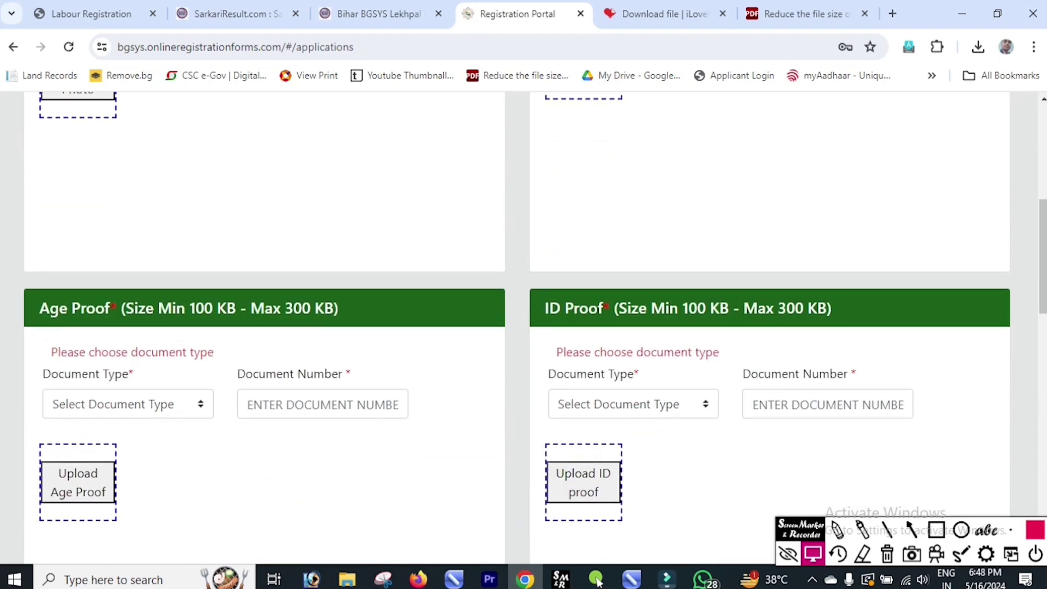
key("Tab")
key("alt+Down")
key("Down")
key("Down")
key("Down")
key("Down")
key("Down")
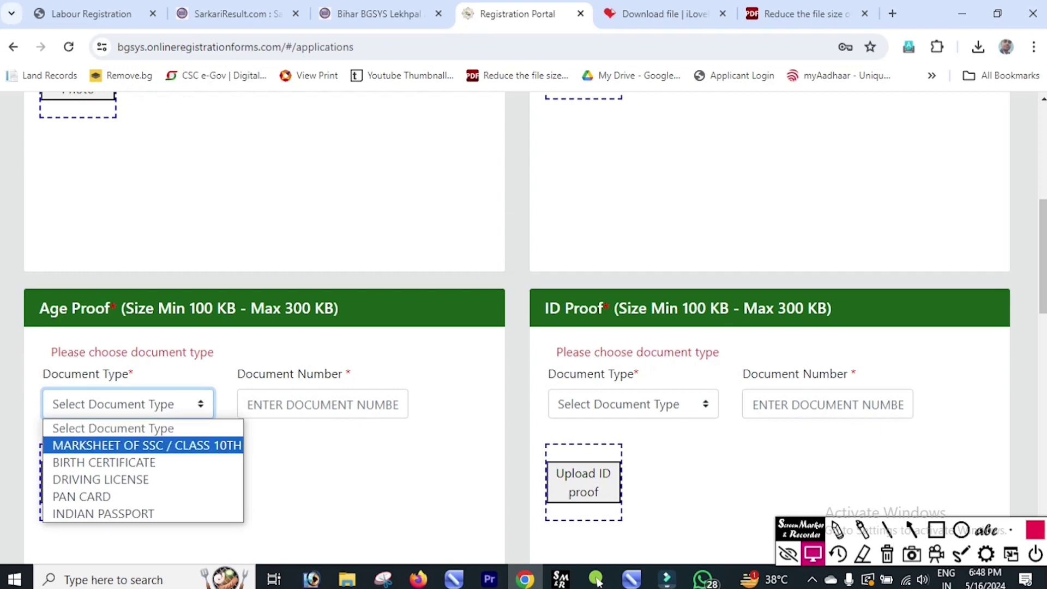
key("Up")
key("Up")
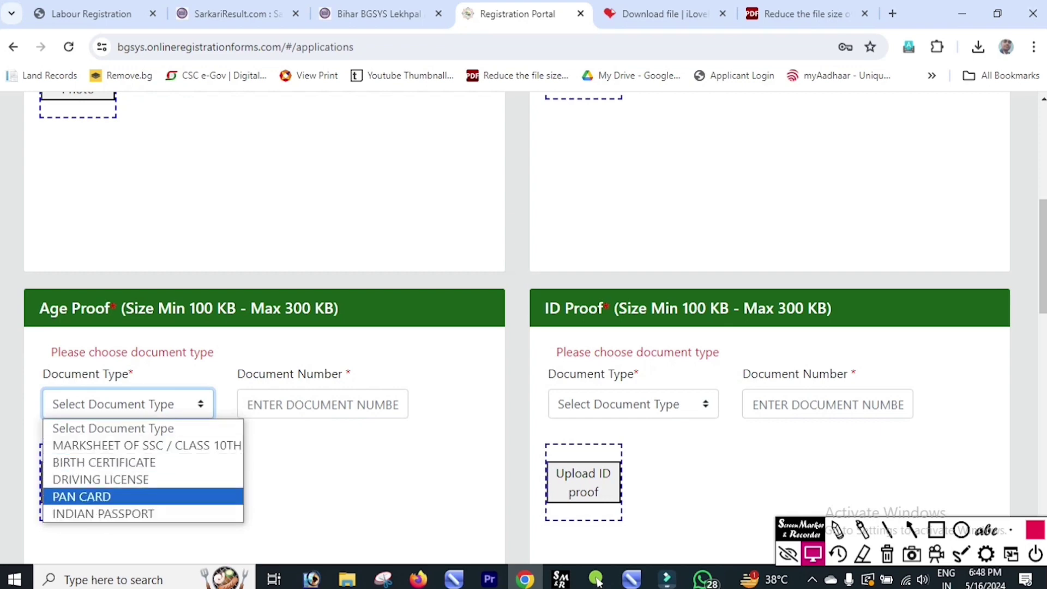
key("Down")
key("Up")
key("Up")
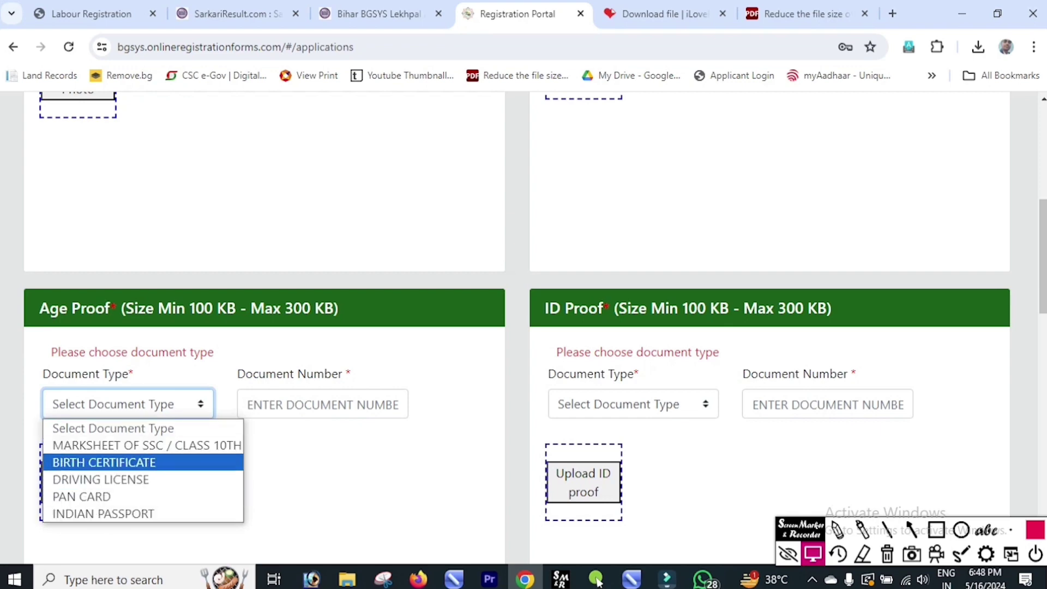
key("Down")
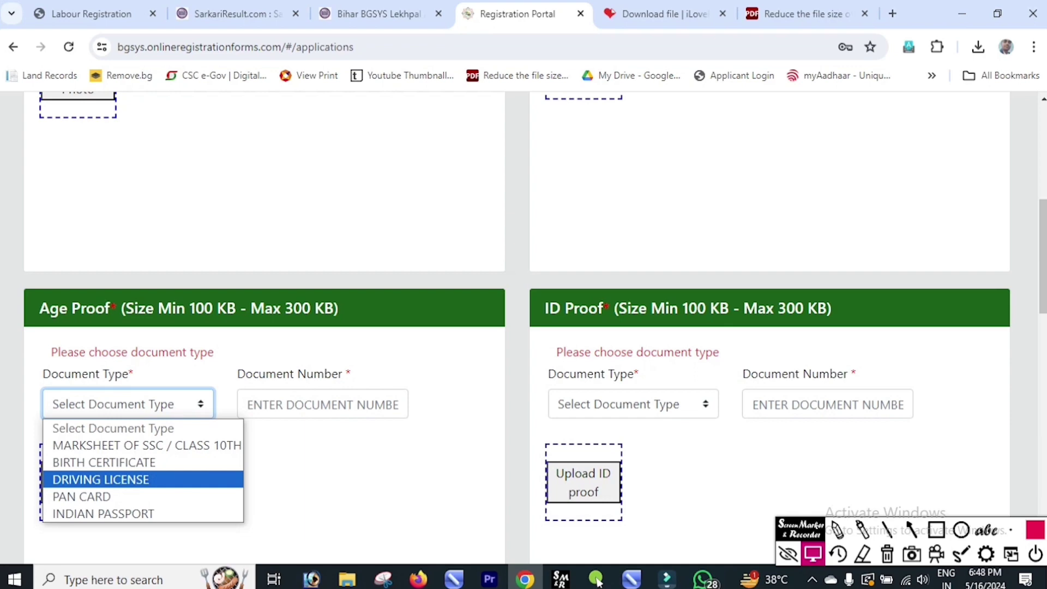
key("Up")
key("Up")
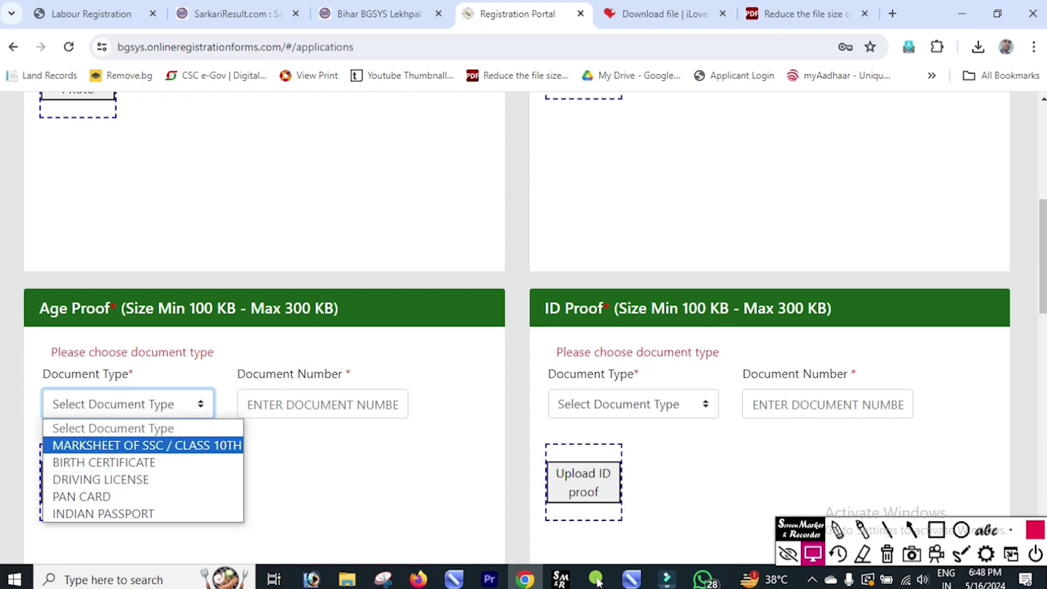
key("Escape")
key("Tab")
key("Tab")
key("Tab")
key("alt+Down")
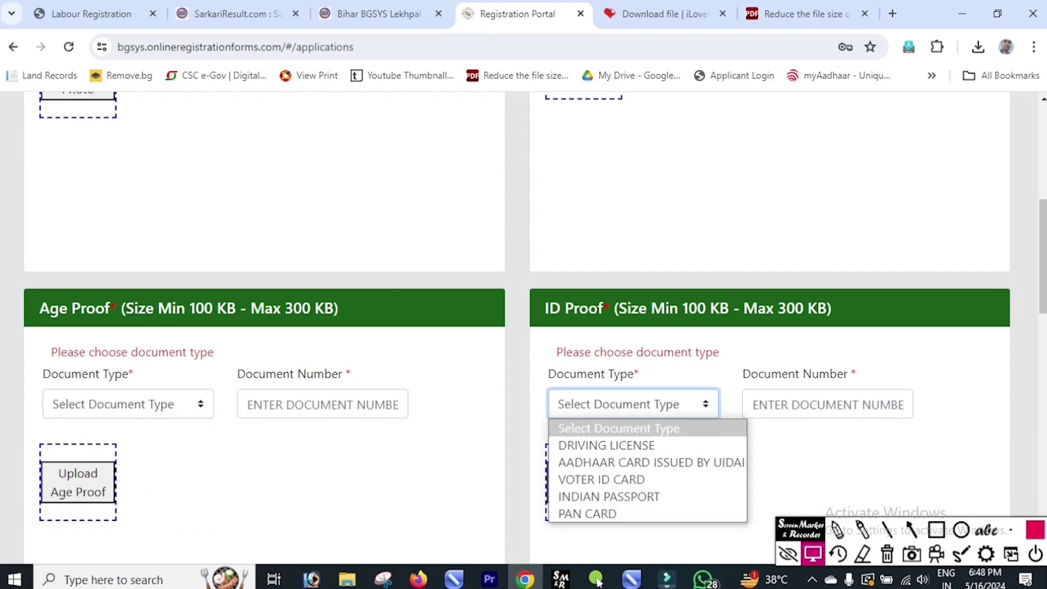
key("Down")
key("Down")
key("Up")
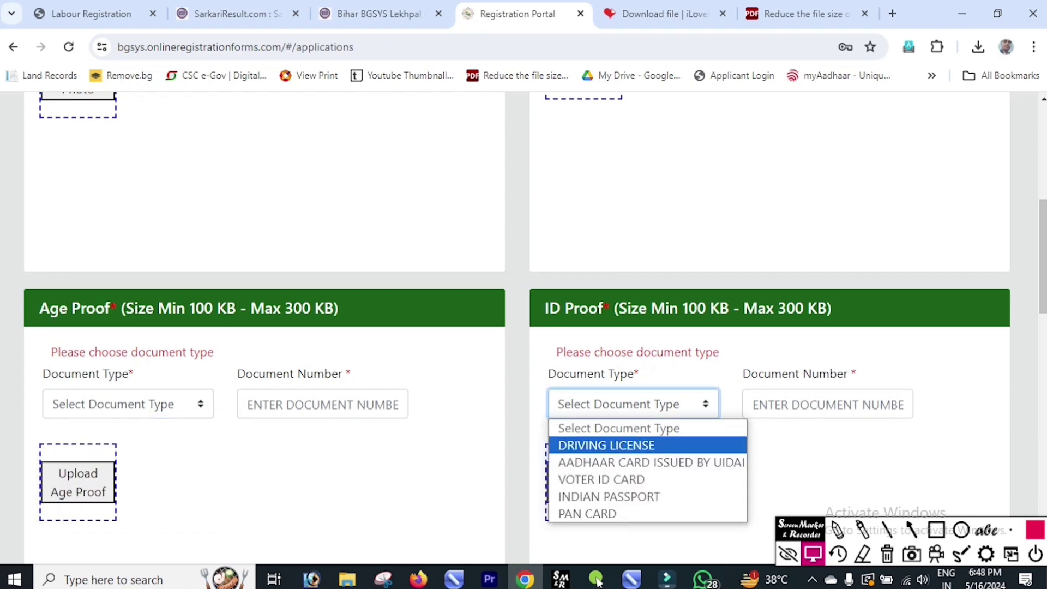
key("Down")
key("Down")
key("Down")
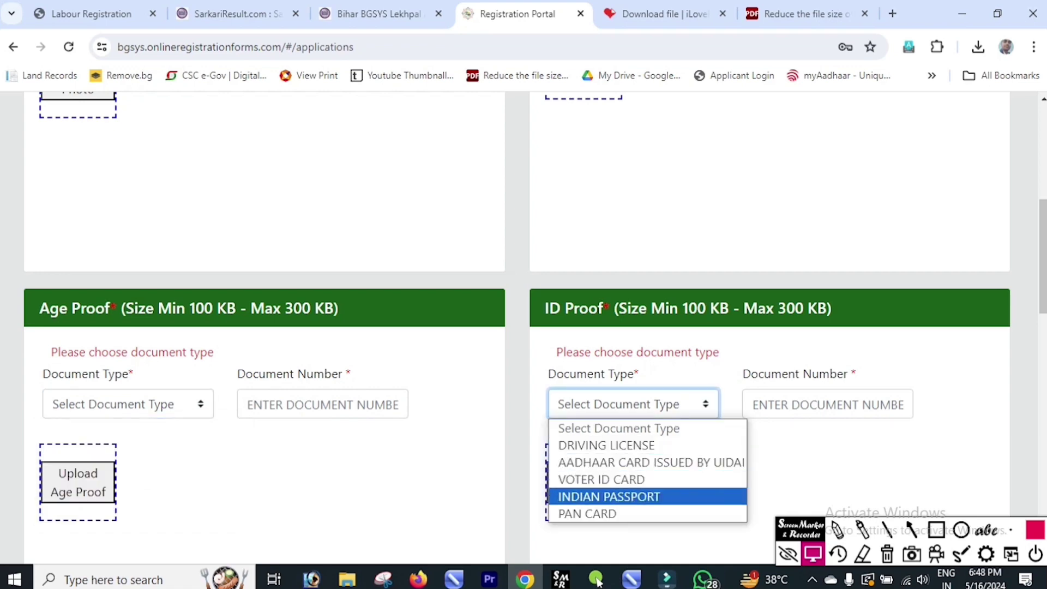
key("Down")
key("Up")
key("Up")
key("Up")
key("Up")
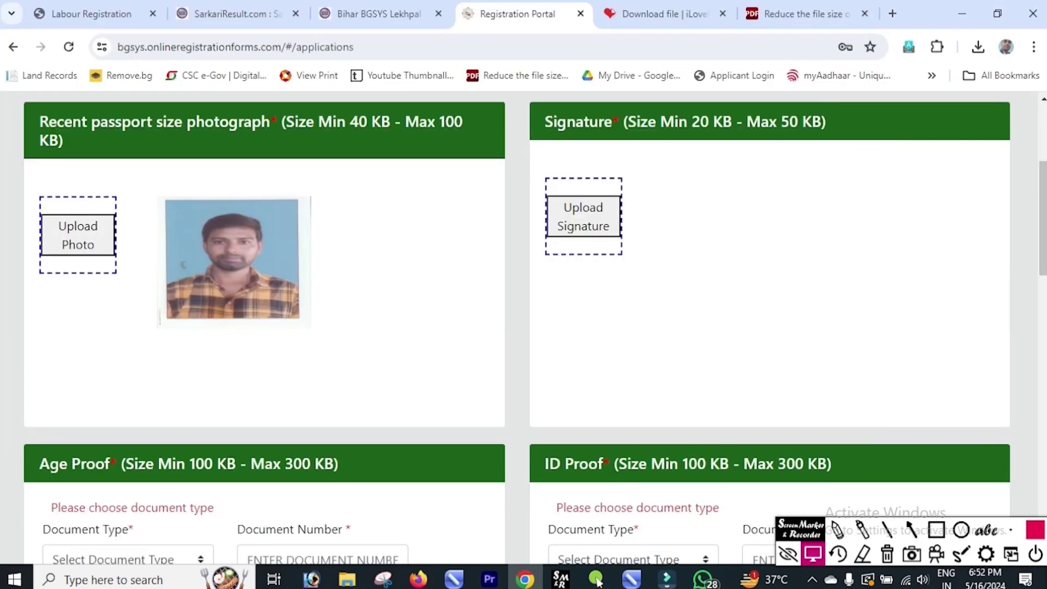
key("Return")
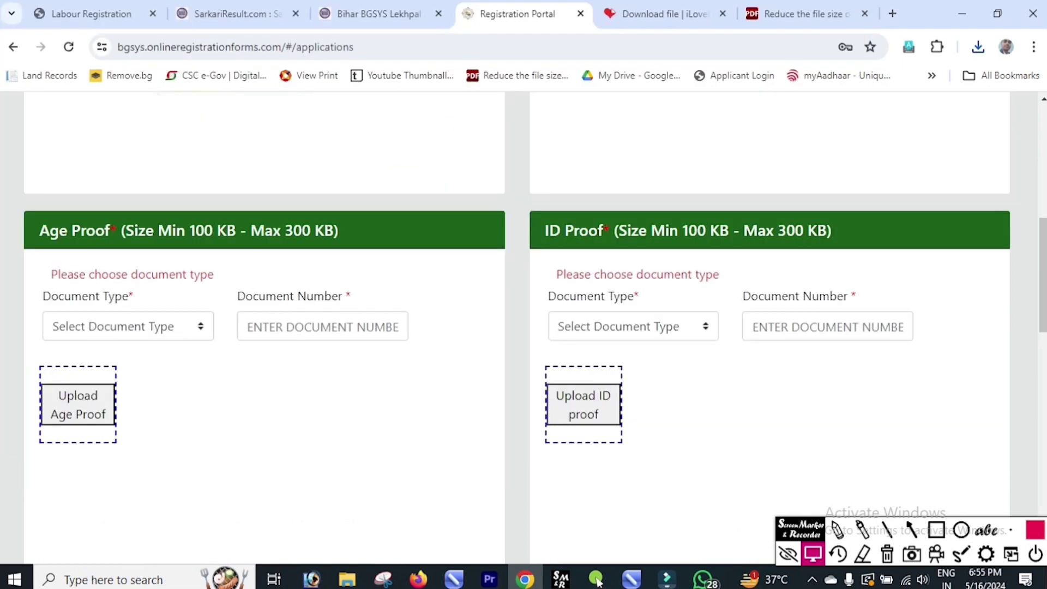
Step: Set Age Proof to PAN CARD, enter the PAN number, and upload the card image
key("alt+Down")
key("Down")
key("Down")
key("Down")
key("Down")
key("Return")
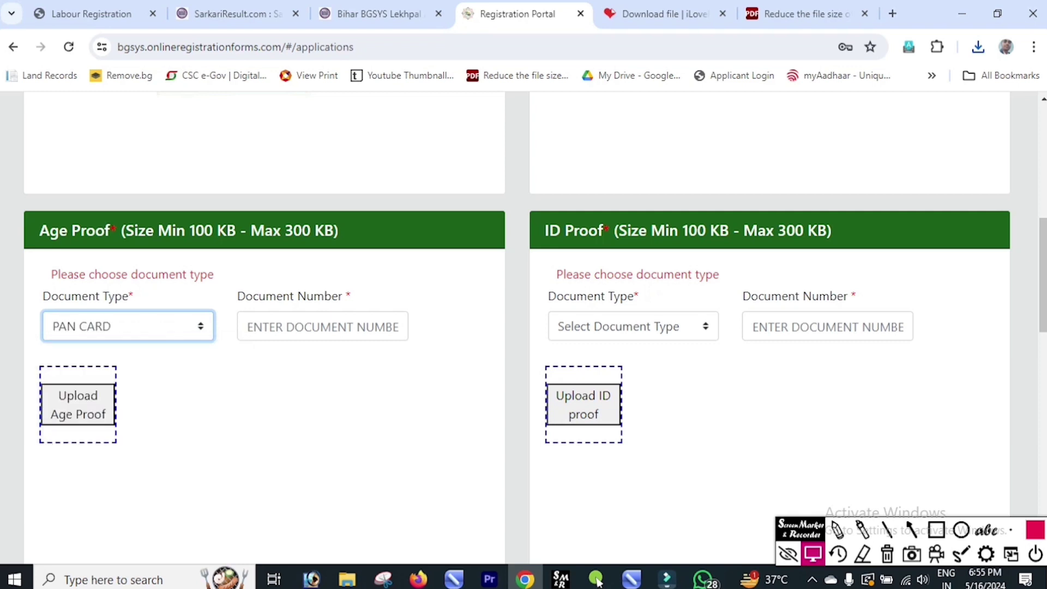
key("Tab")
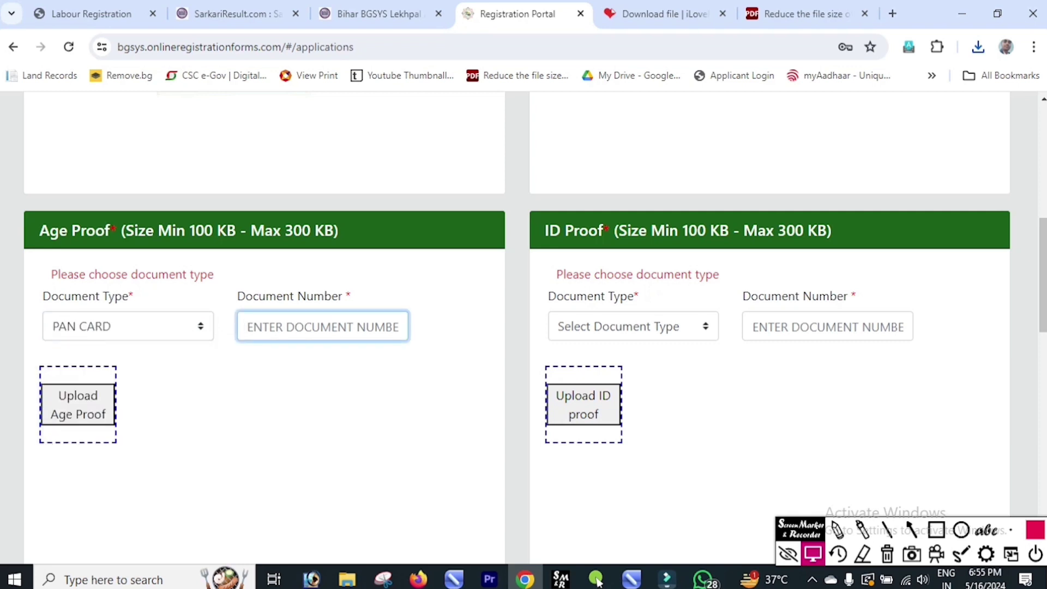
type("ABCDE1234")
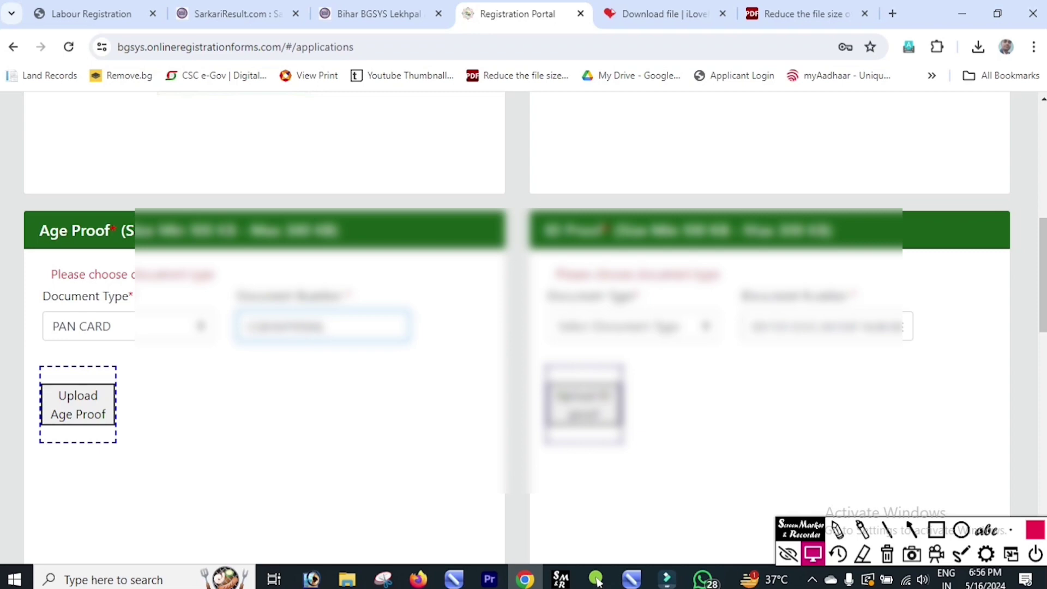
left_click(597, 581)
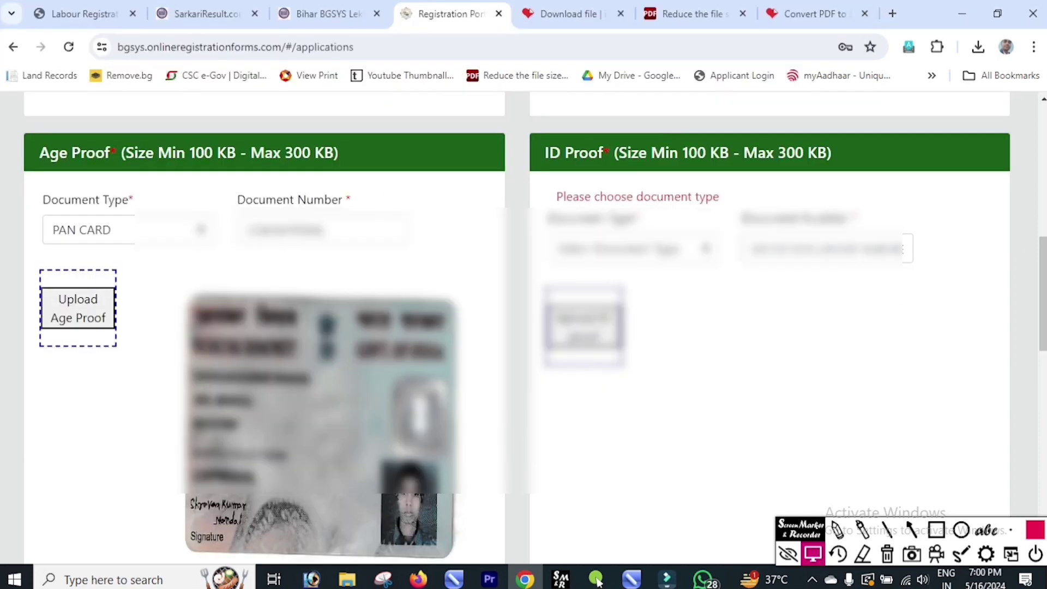
Step: Choose the ID Proof document type and paste in its document number
left_click(633, 249)
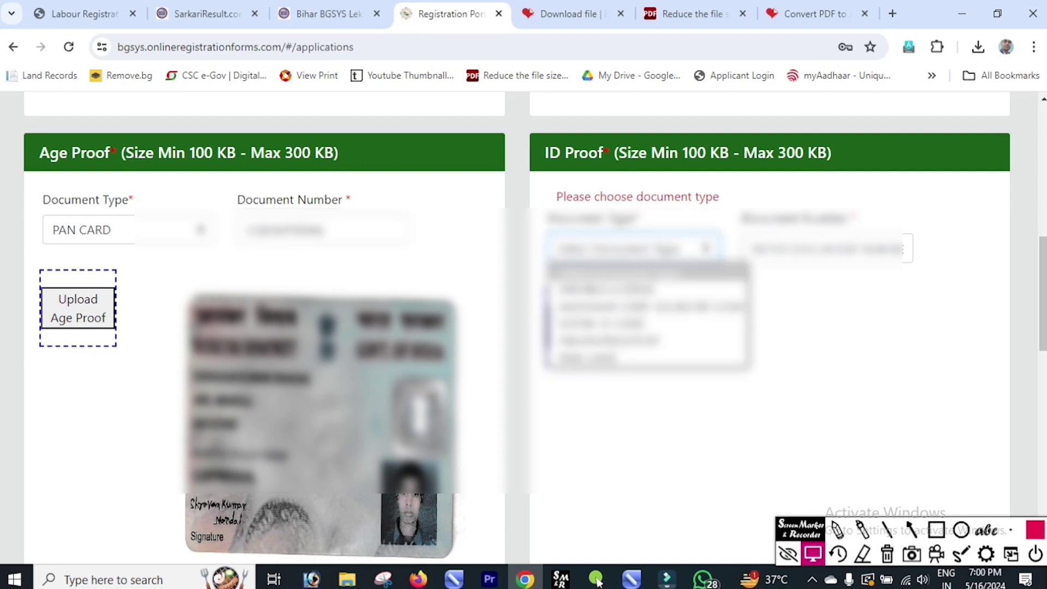
key("Up")
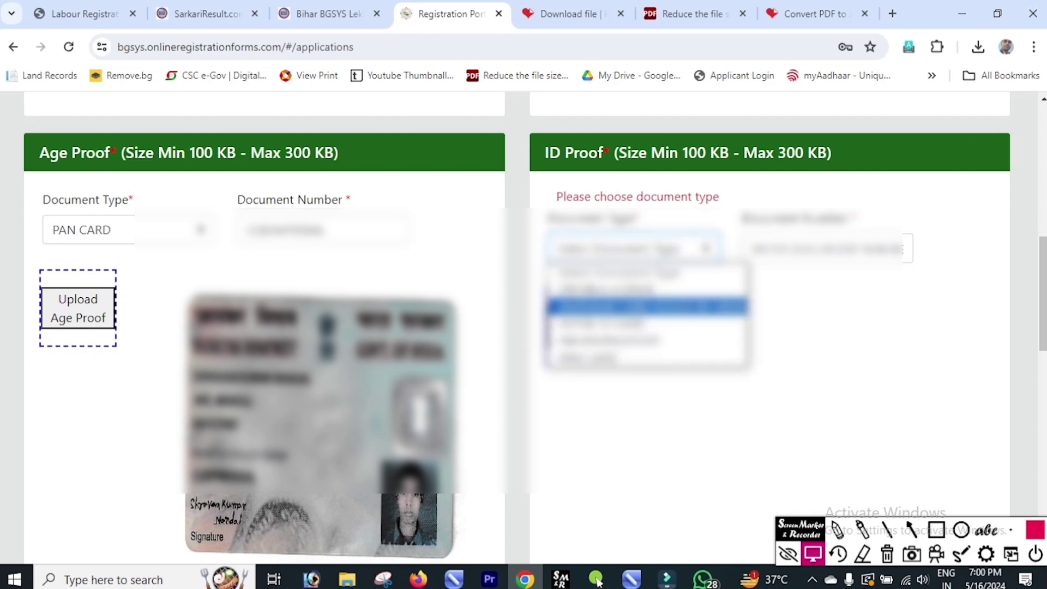
key("Return")
key("Tab")
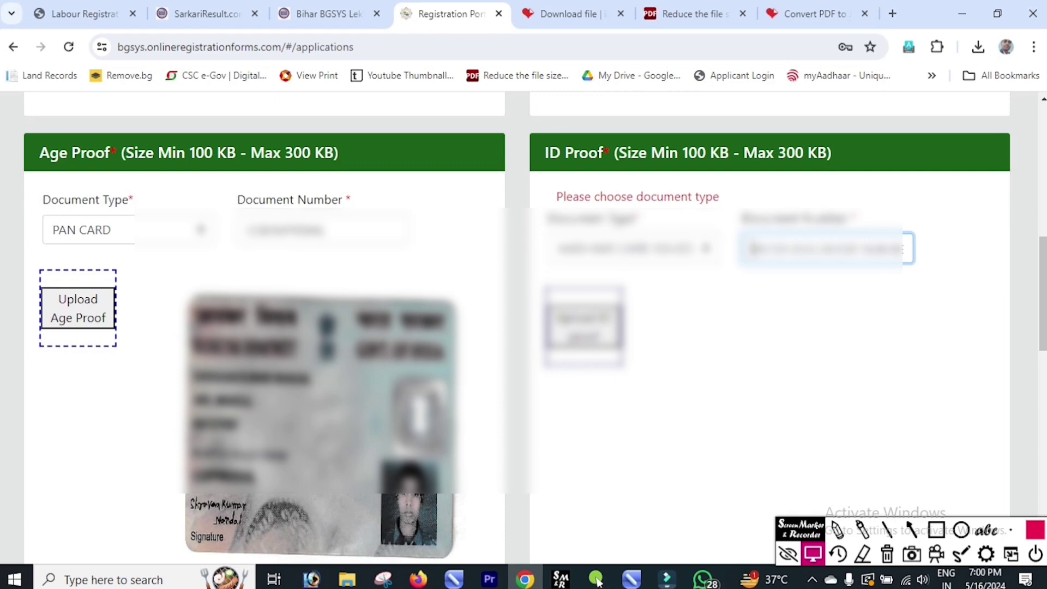
key("ctrl+v")
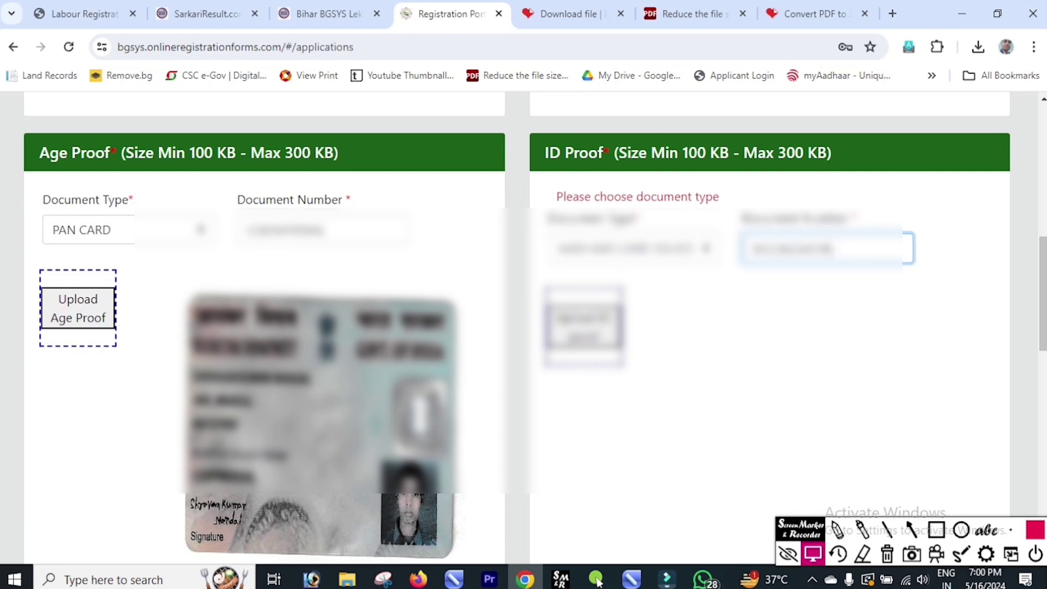